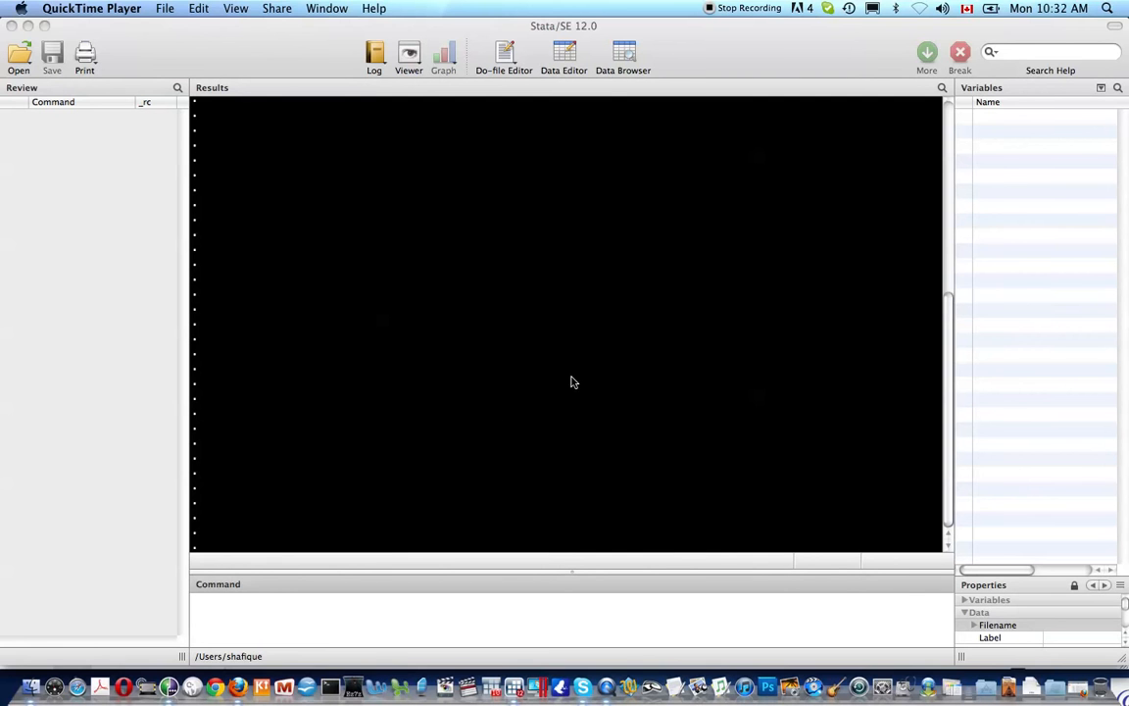
- Display the result of the expression 2^4+3 with the di command
left_click(390, 627)
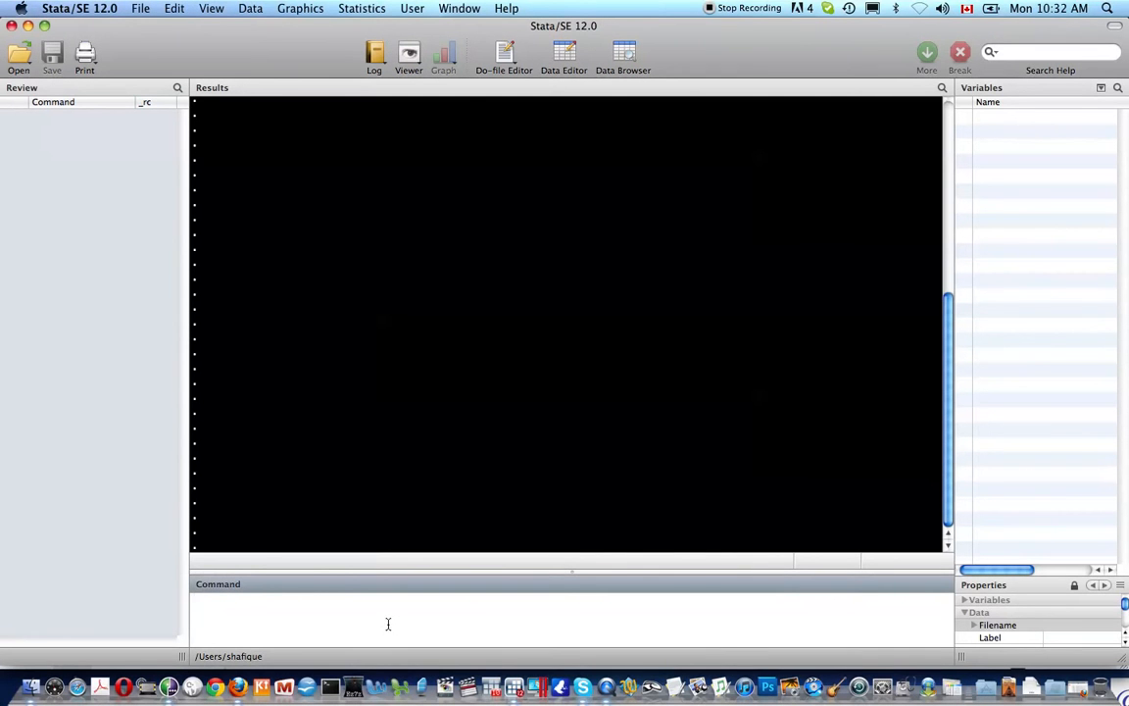
type("di 2^4+3")
key("Return")
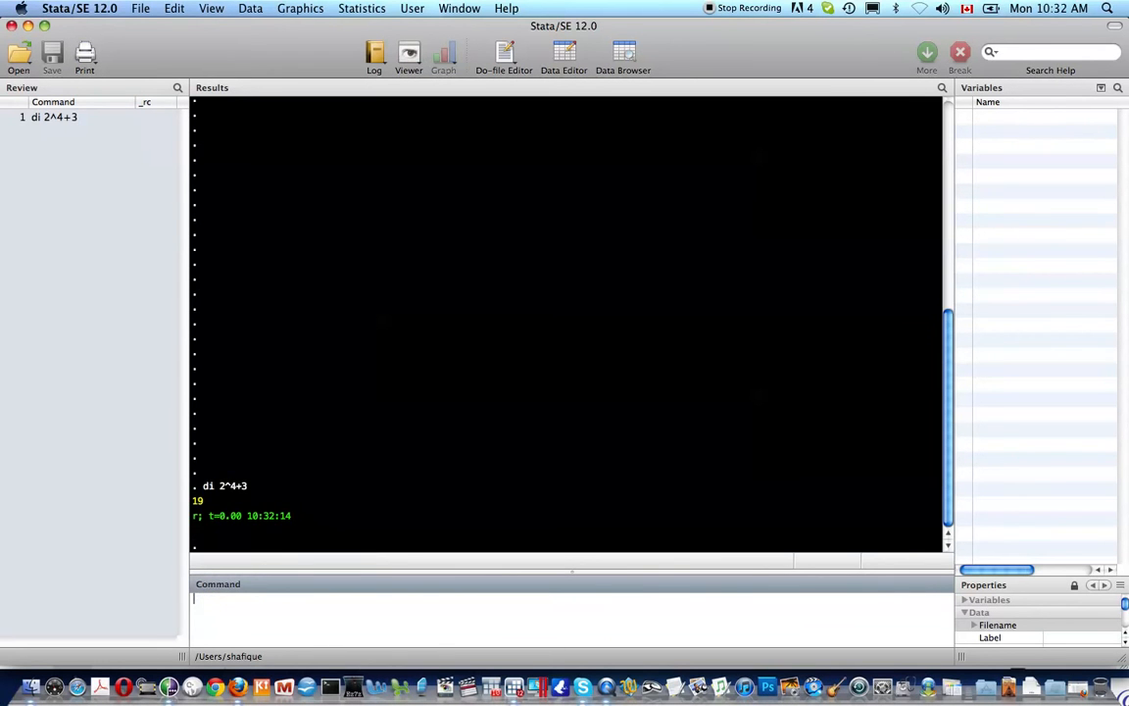
- Display the text string "stata tutorial" with the di command
type("di \"\"")
key("Left")
type("stata turial")
key("BackSpace")
key("BackSpace")
key("BackSpace")
key("BackSpace")
type("torial")
key("Return")
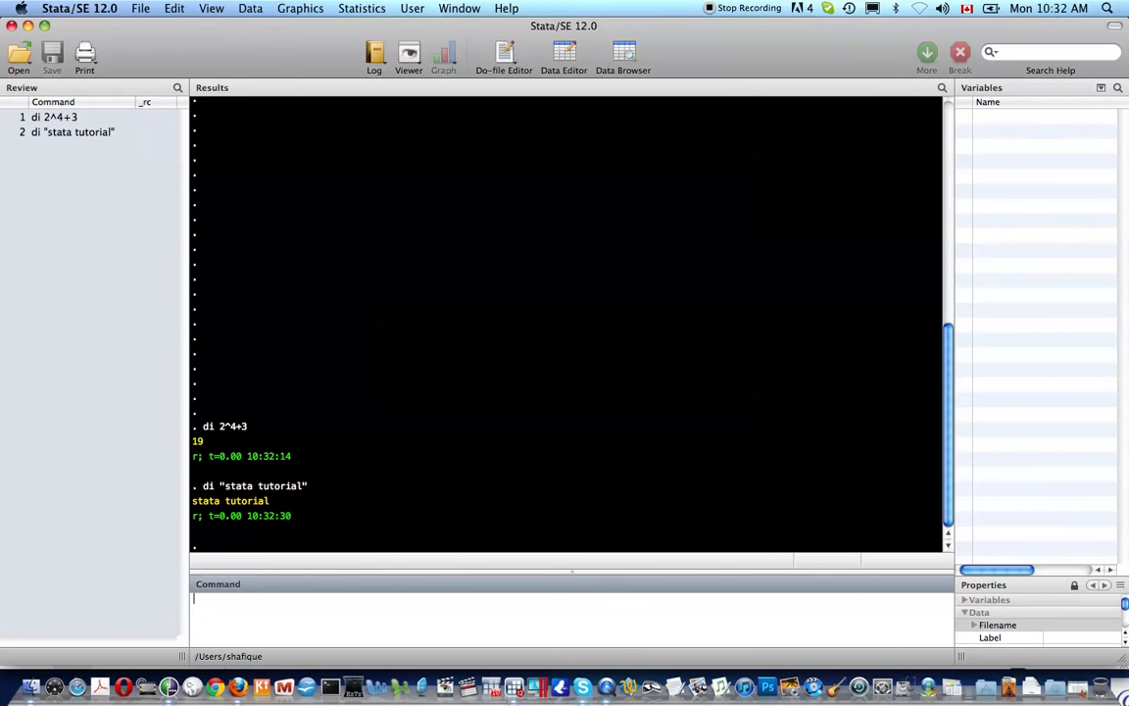
- Use compound quotes to display a string containing quotation marks: di `"here are some "double quotes""'
type("di ")
type("`\"\"'")
type("here are some")
type(" \"doubl")
type("e ")
type("quotes")
key("Return")
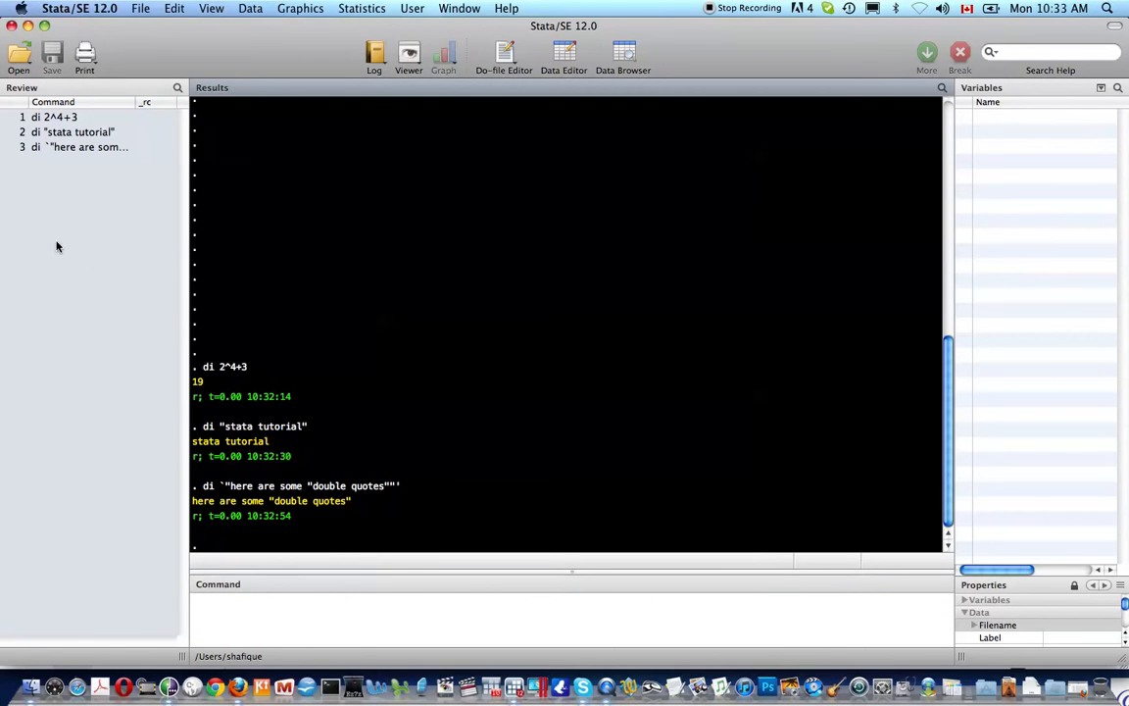
- Rerun the earlier 2^4+3 calculation and the double quotes display command by recalling them from the command history
left_click(63, 120)
key("Return")
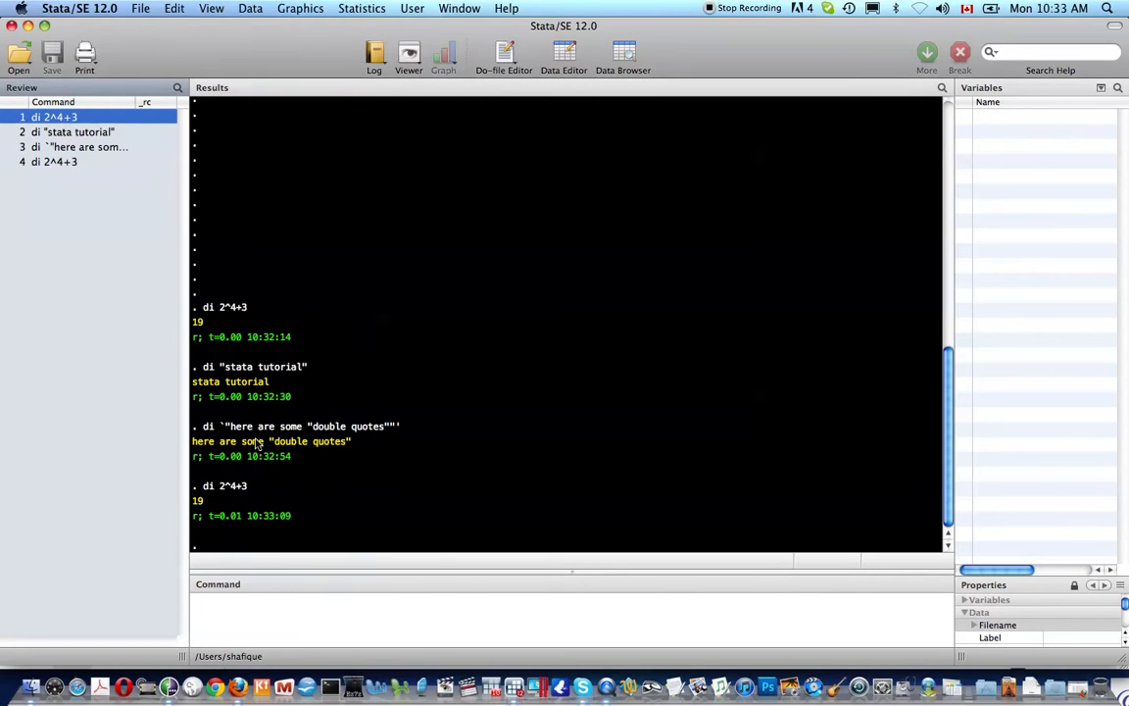
left_click(313, 627)
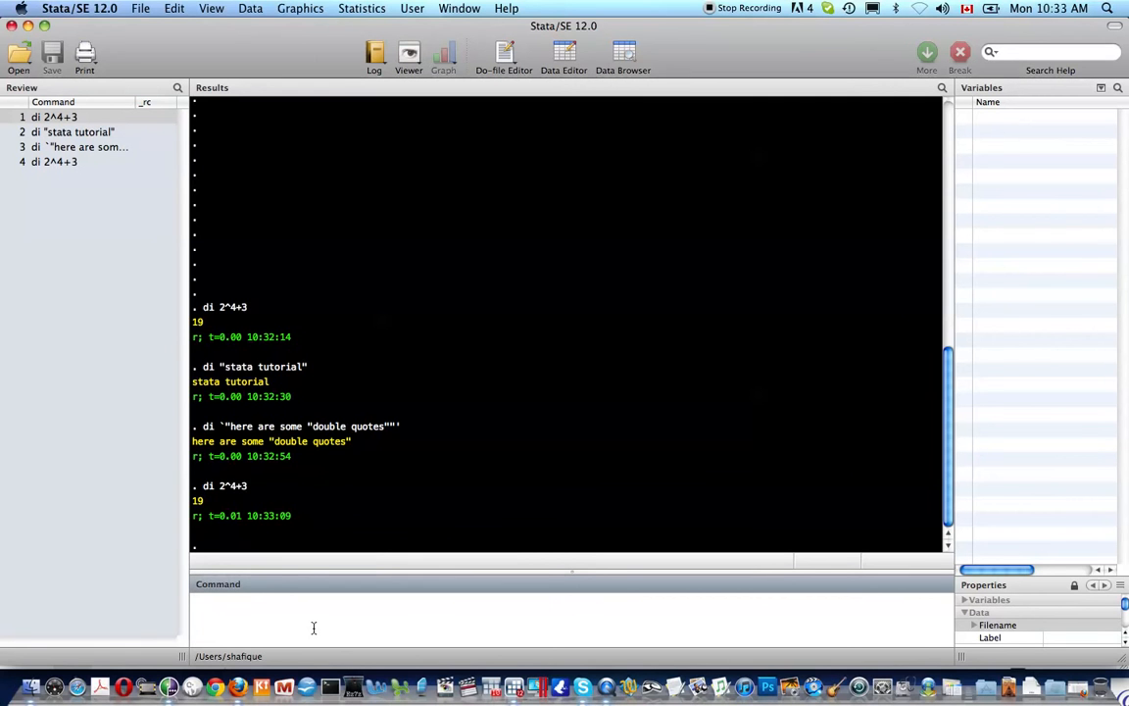
key("Up")
key("Up")
key("Down")
key("Up")
key("Return")
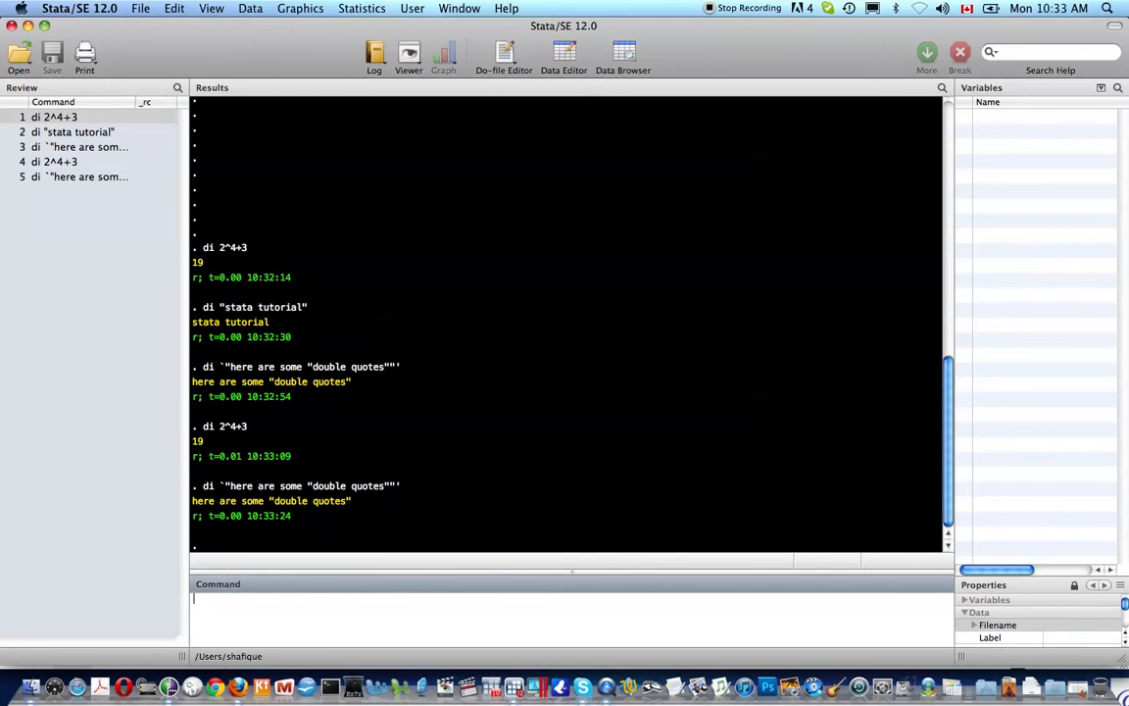
- Load the built-in auto dataset with sysuse and describe its variables with d
type("sysuse auto")
key("Return")
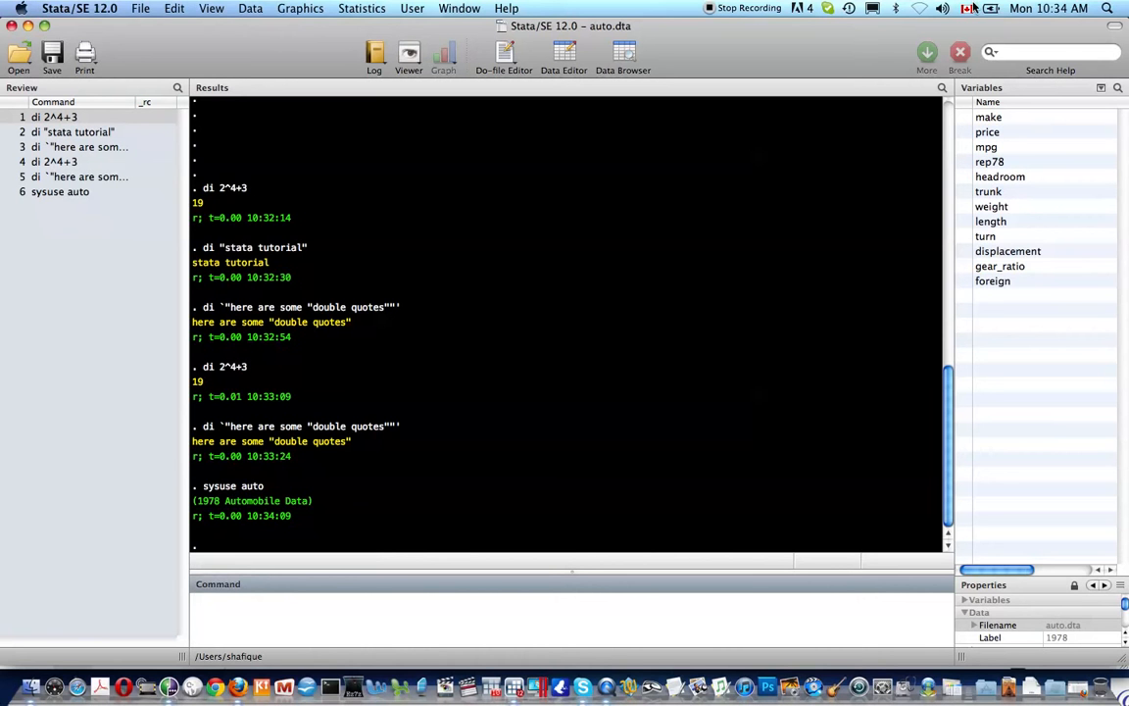
type("d")
key("Return")
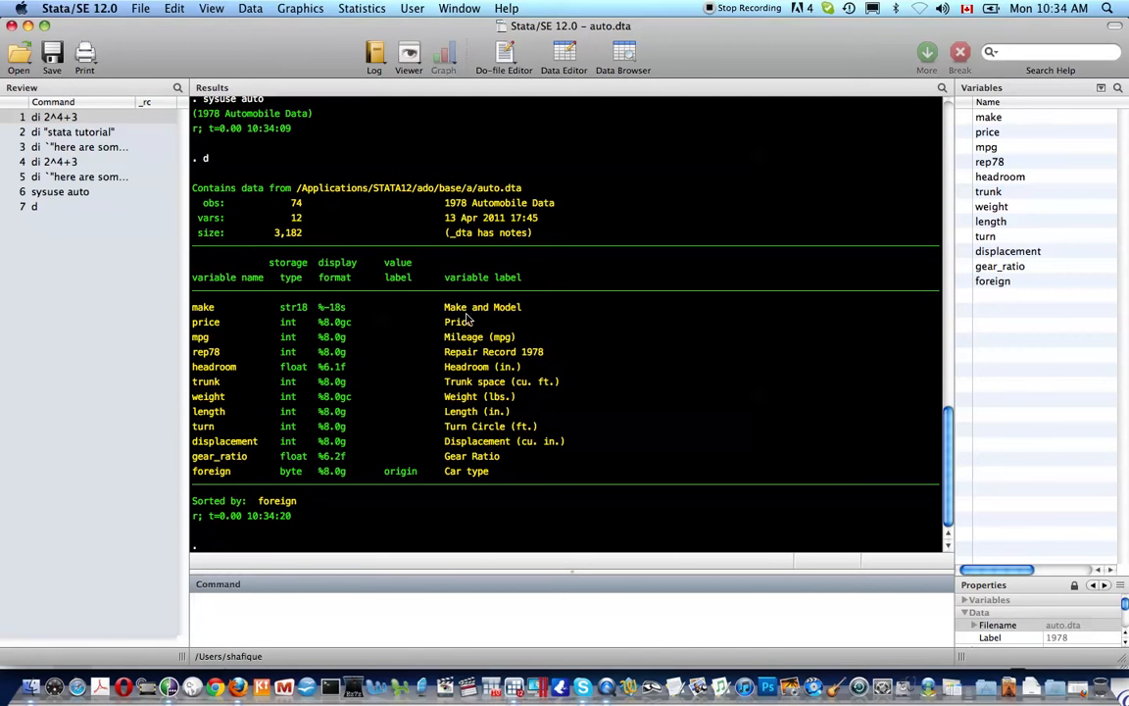
- Show the notes attached to the dataset and tabulate the foreign variable
type("note")
key("Return")
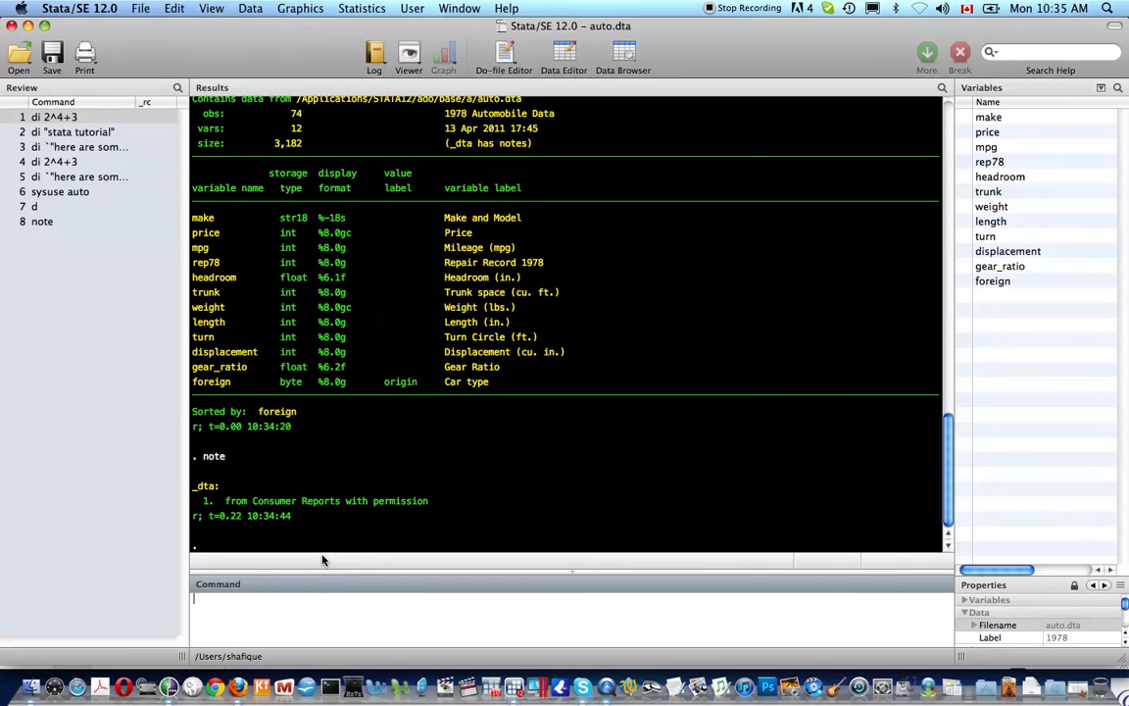
type("tab foreign")
key("Return")
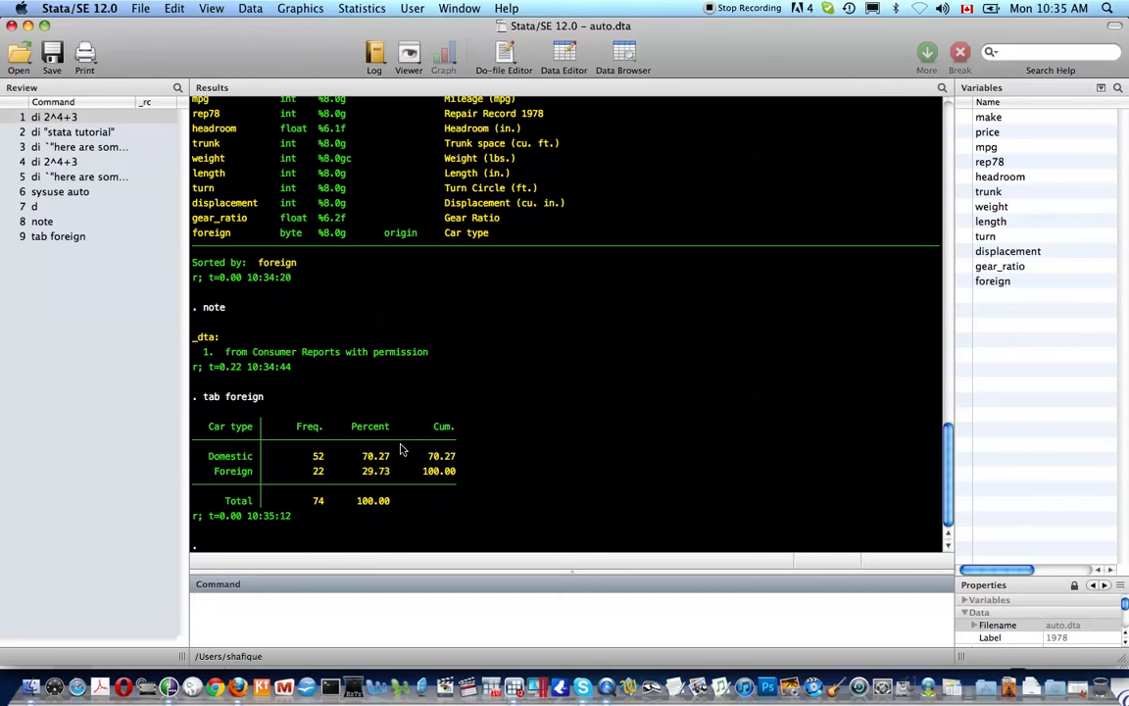
- Open the dataset for browsing with bro and examine the stored values behind the Domestic entries of the foreign variable
type("bro")
key("Return")
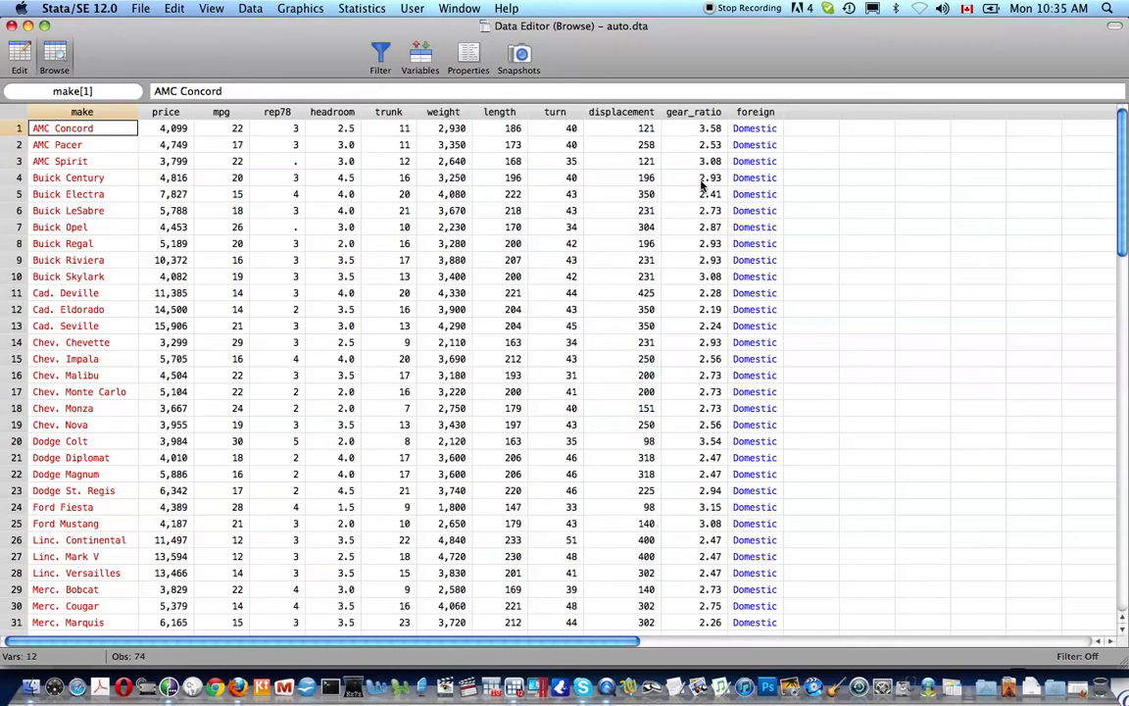
left_click(747, 128)
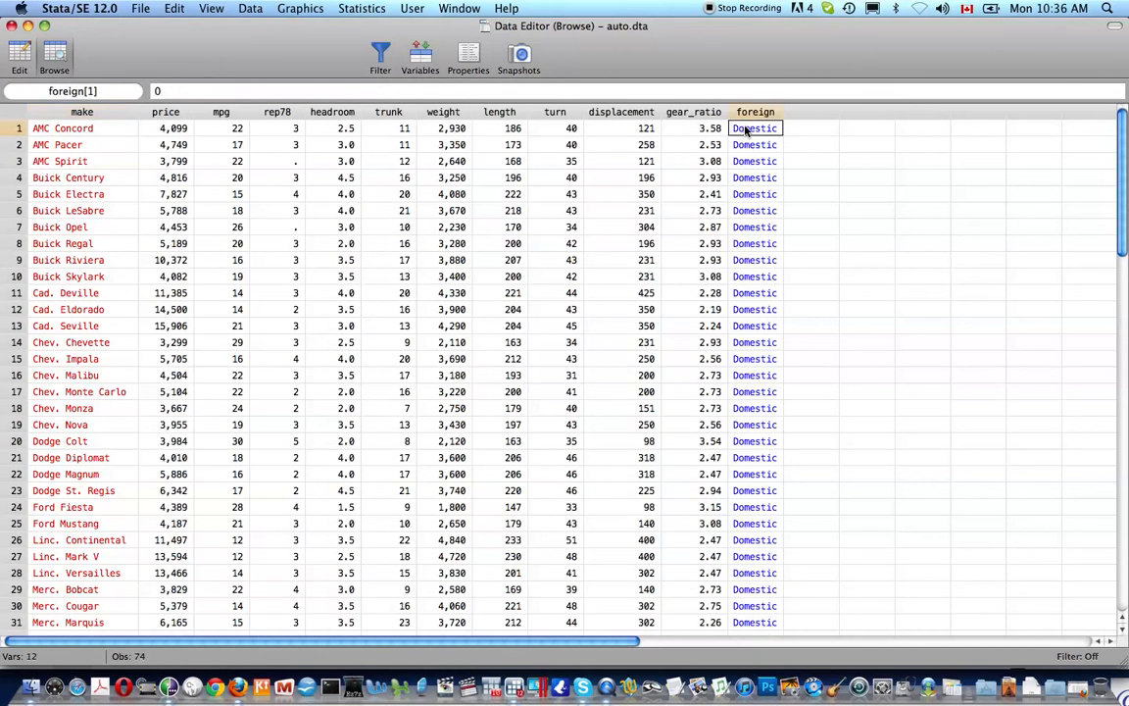
key("Down")
key("Down")
key("Down")
key("Down")
key("Down")
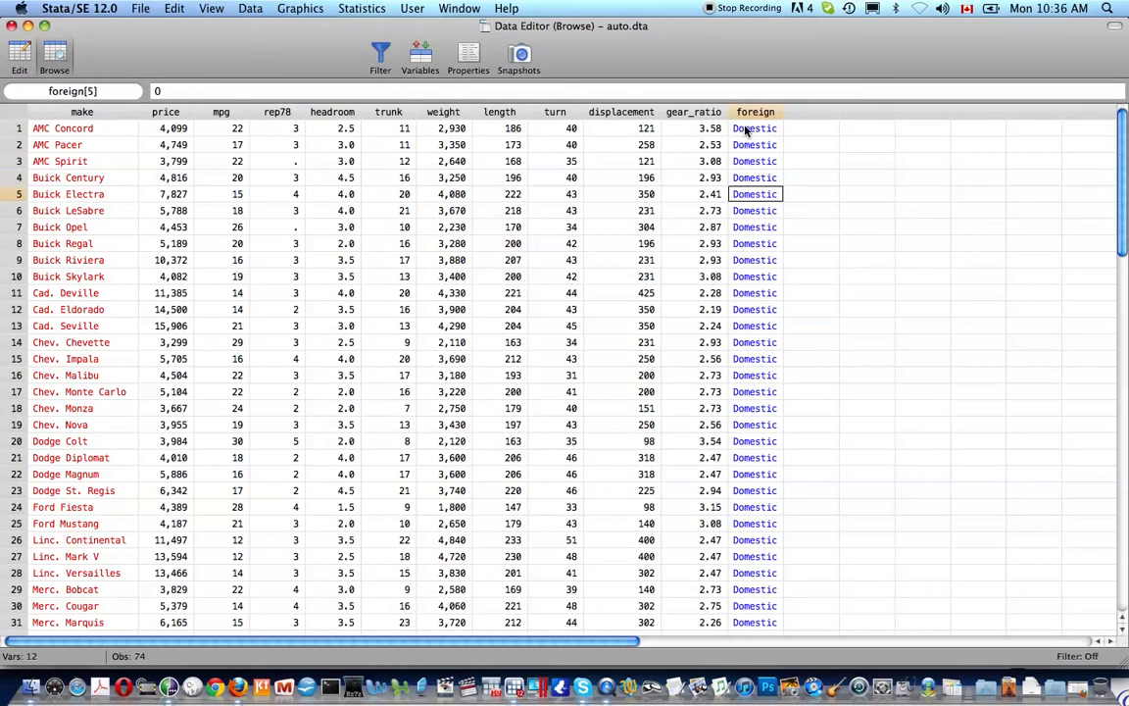
key("Up")
key("Up")
key("Up")
key("Up")
key("Up")
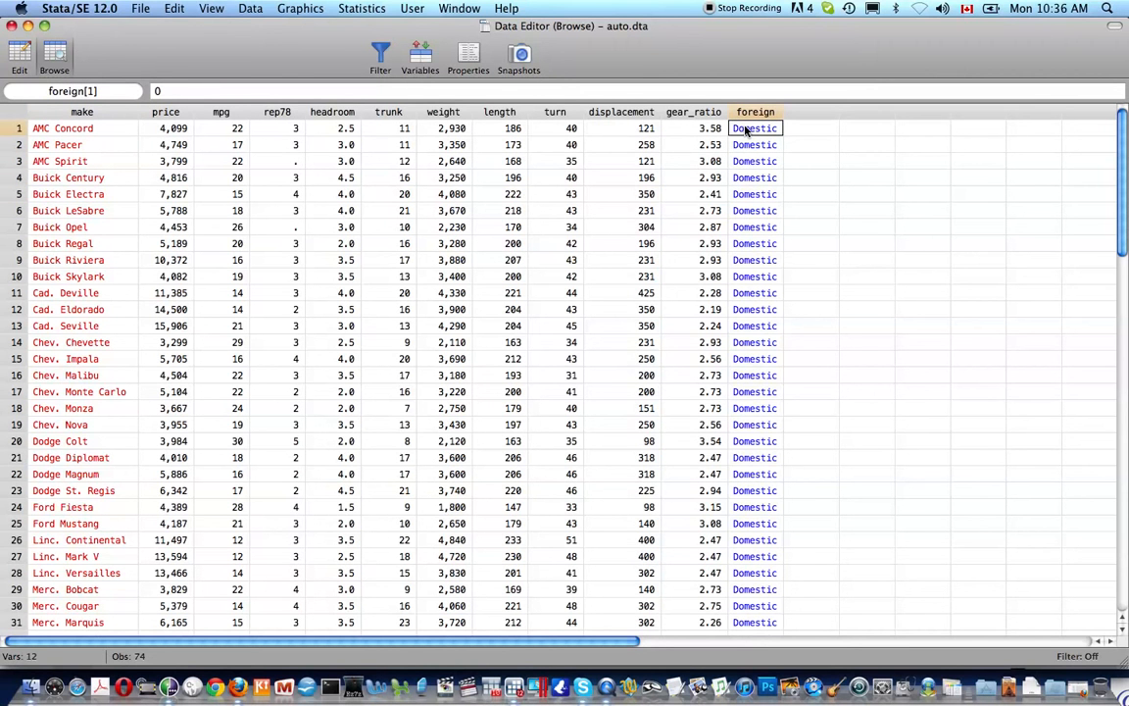
key("Down")
key("Down")
key("Down")
key("Down")
key("Down")
key("Down")
key("Down")
key("Down")
key("Down")
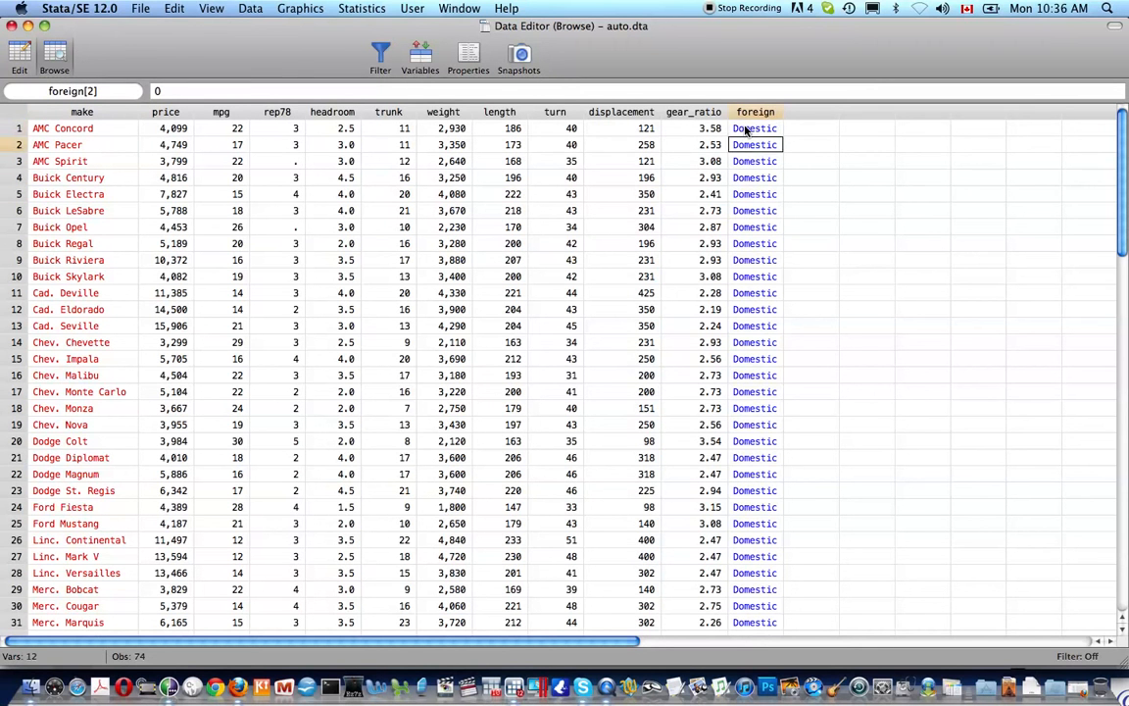
- Examine the stored values where foreign switches from Domestic to Foreign around row 53, and close the data browser
scroll(746, 131, "down", 10)
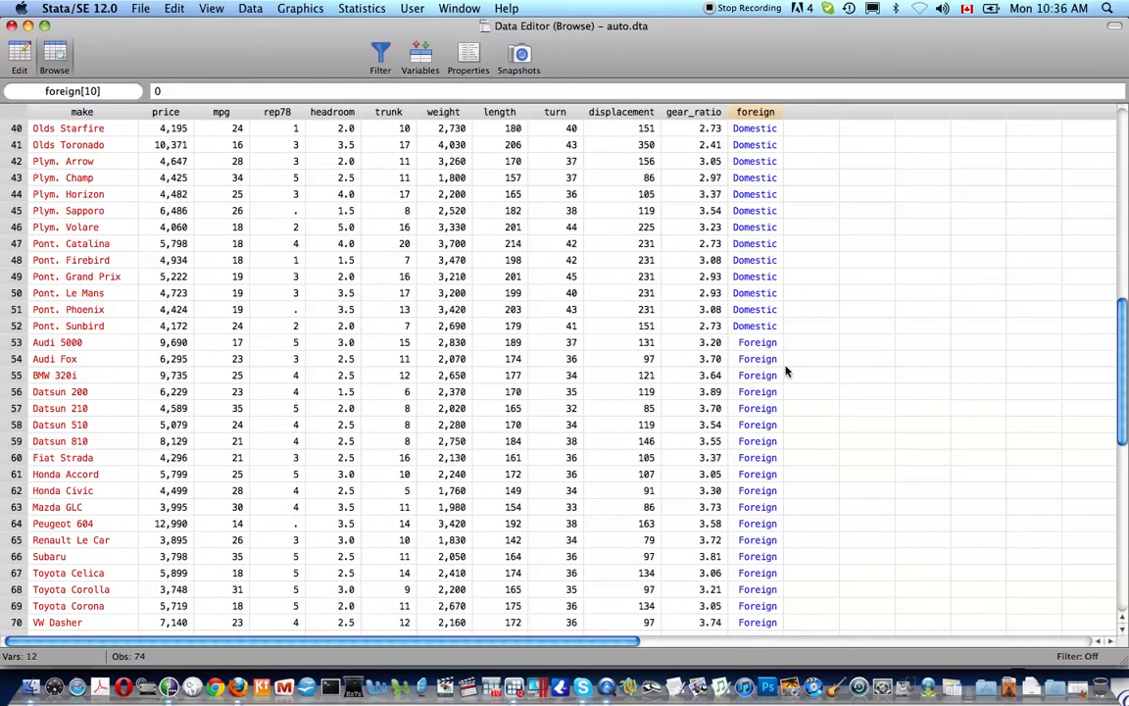
left_click(767, 345)
key("Down")
key("Up")
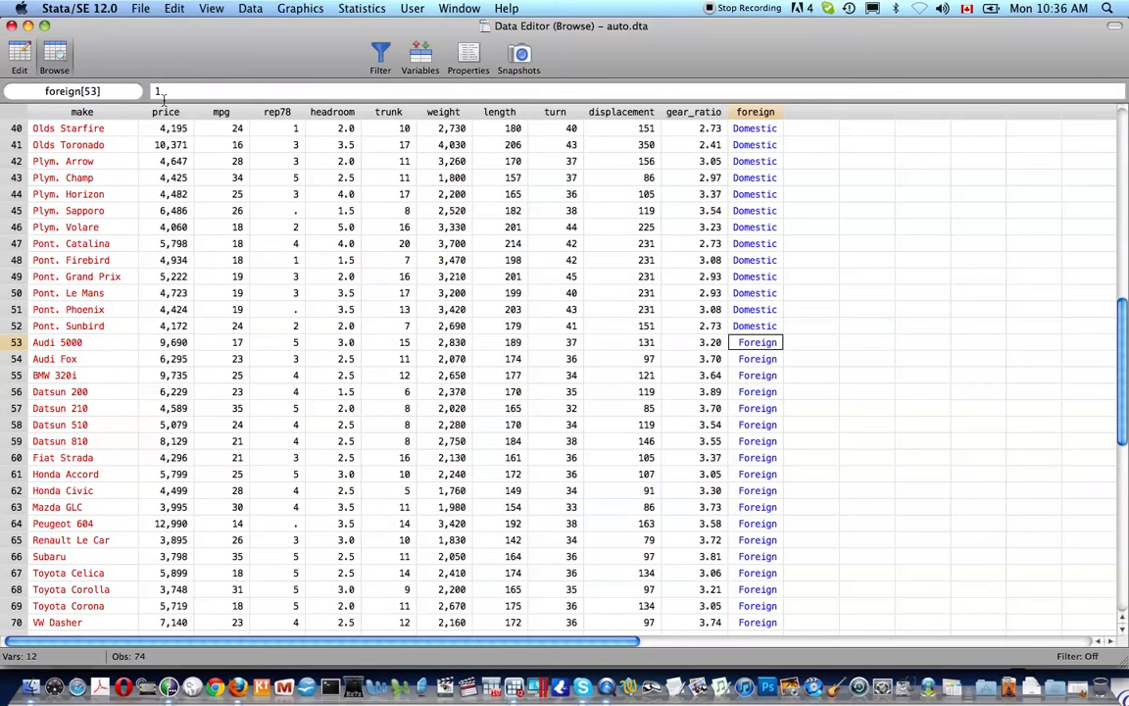
key("Down")
key("Down")
key("Down")
key("Up")
key("Up")
key("Up")
key("Up")
key("Down")
scroll(376, 252, "up", 5)
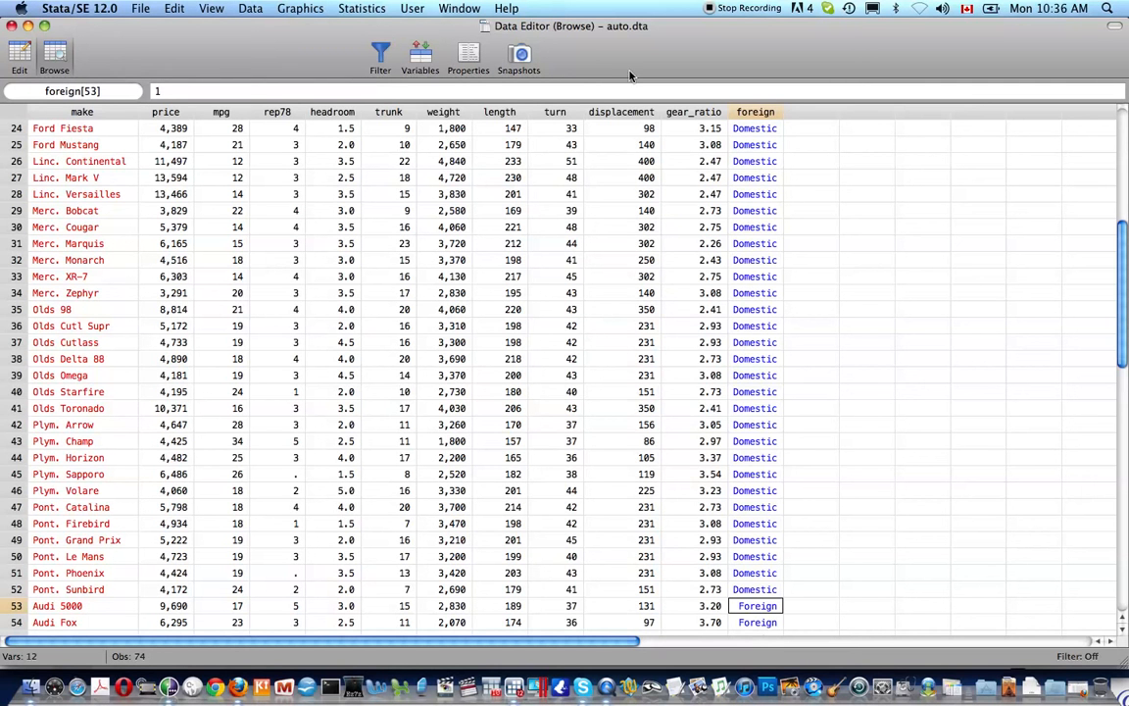
left_click(568, 179)
left_click(459, 194)
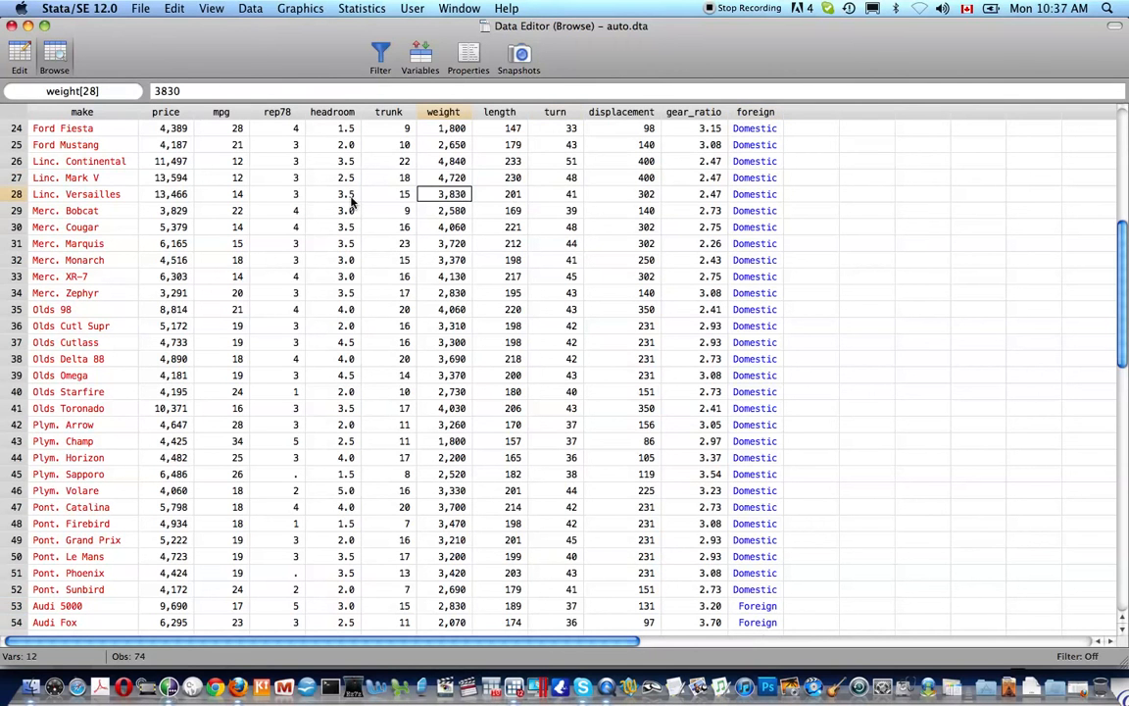
key("super+w")
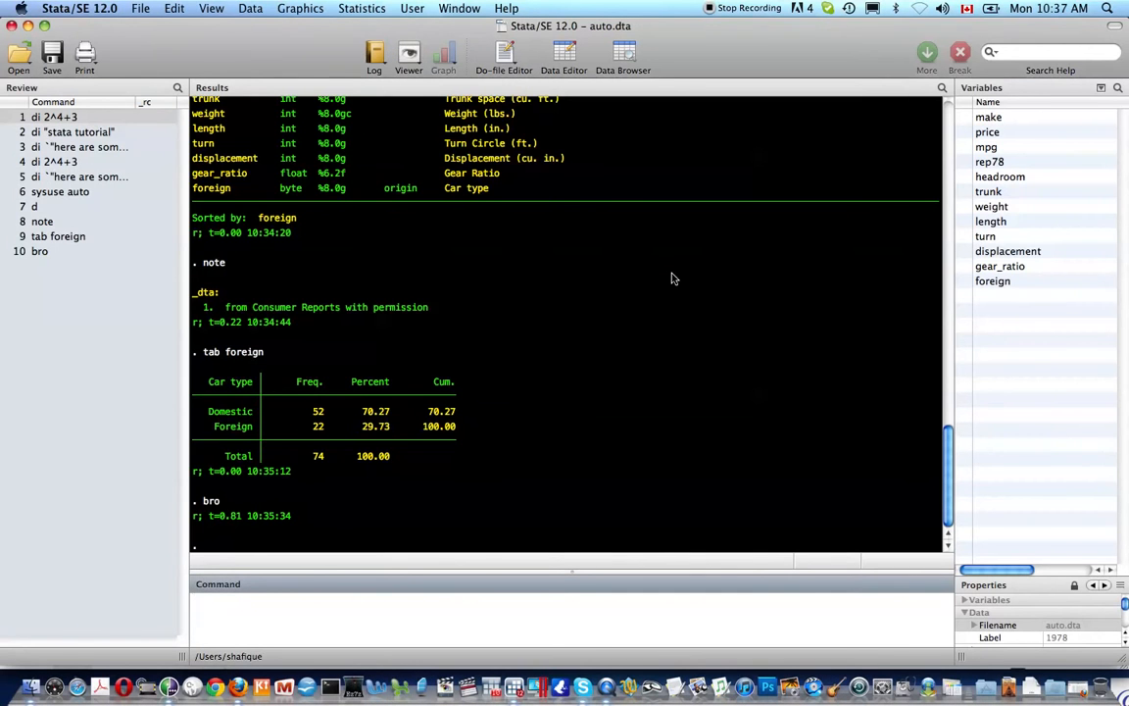
- List all value labels defined in the dataset with label list
scroll(674, 280, "up", 3)
scroll(675, 279, "down", 3)
type("label list")
key("Return")
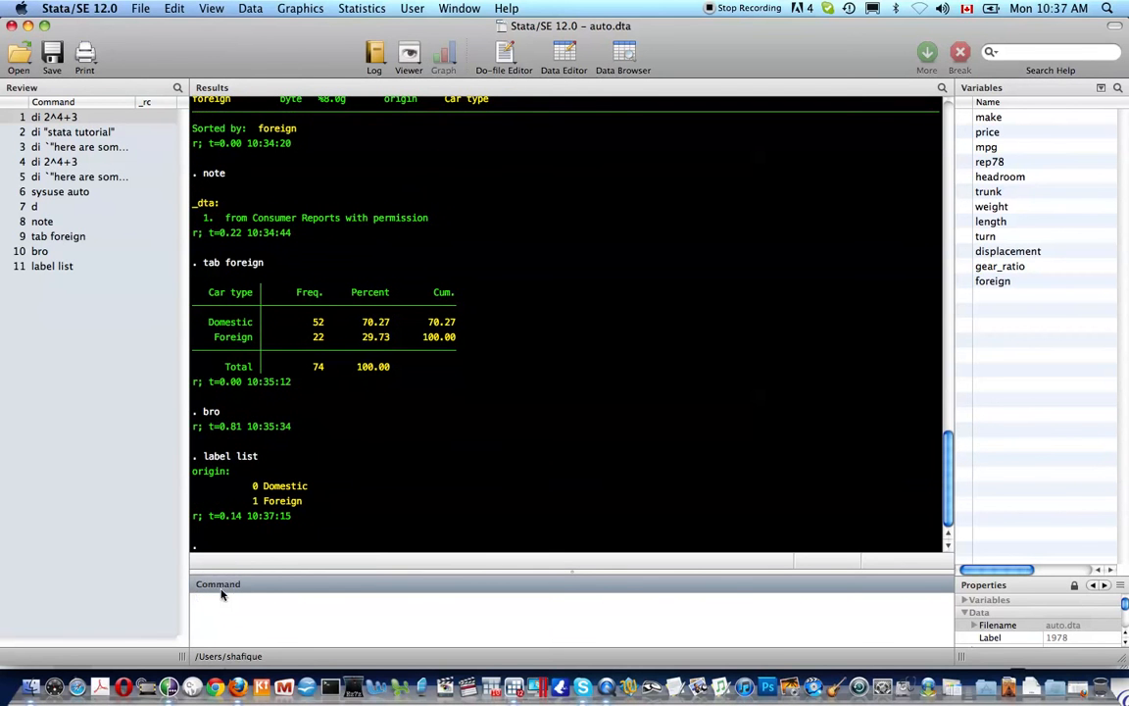
- List only the origin value label, correcting the misspelled label name in the recalled command
type("label list orign")
key("Return")
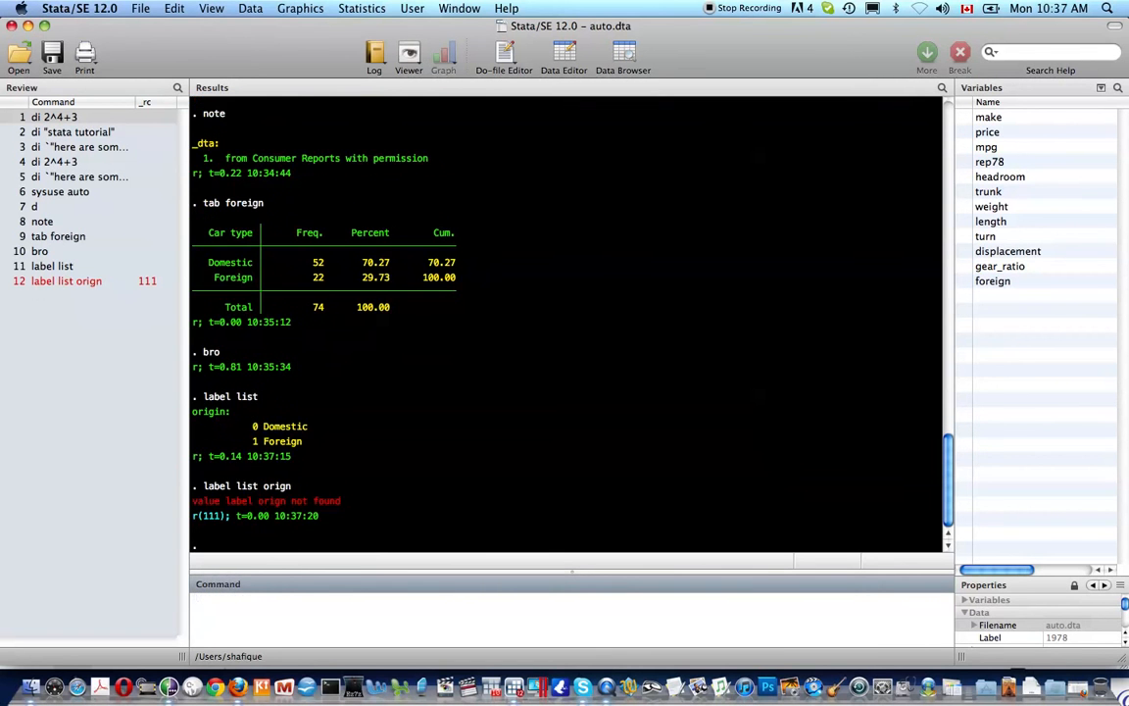
key("Up")
key("Left")
type("i")
key("Return")
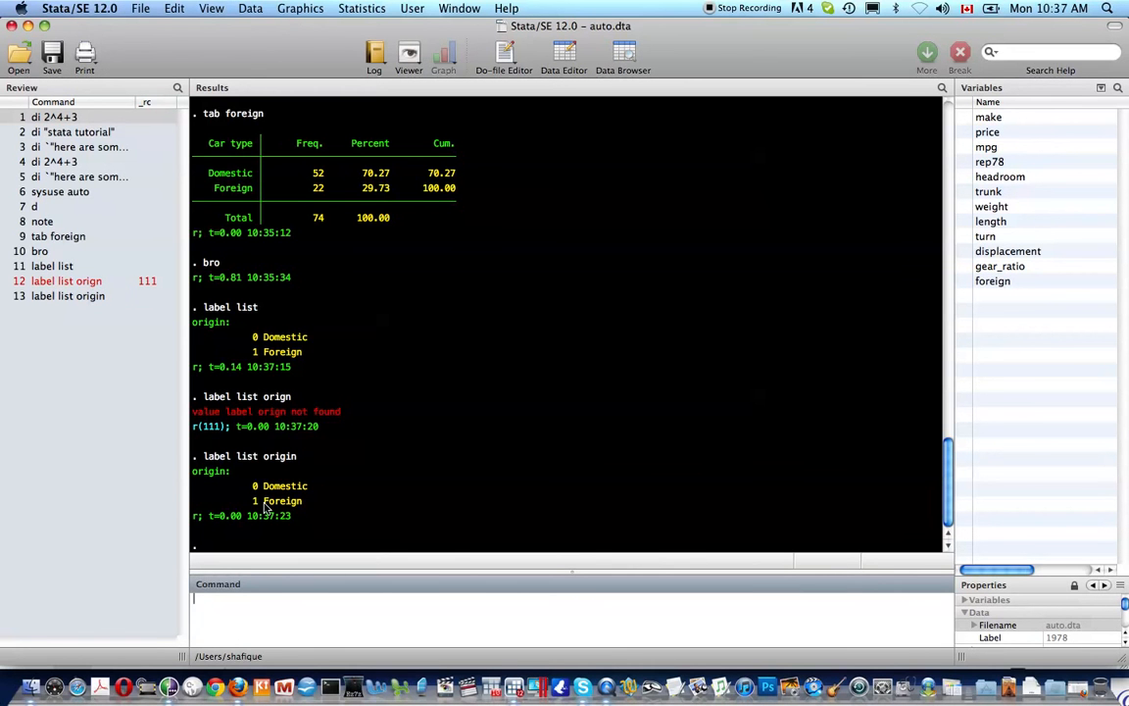
- Describe the dataset again and generate a new variable gallons filled with missing values (.)
type("d")
key("Return")
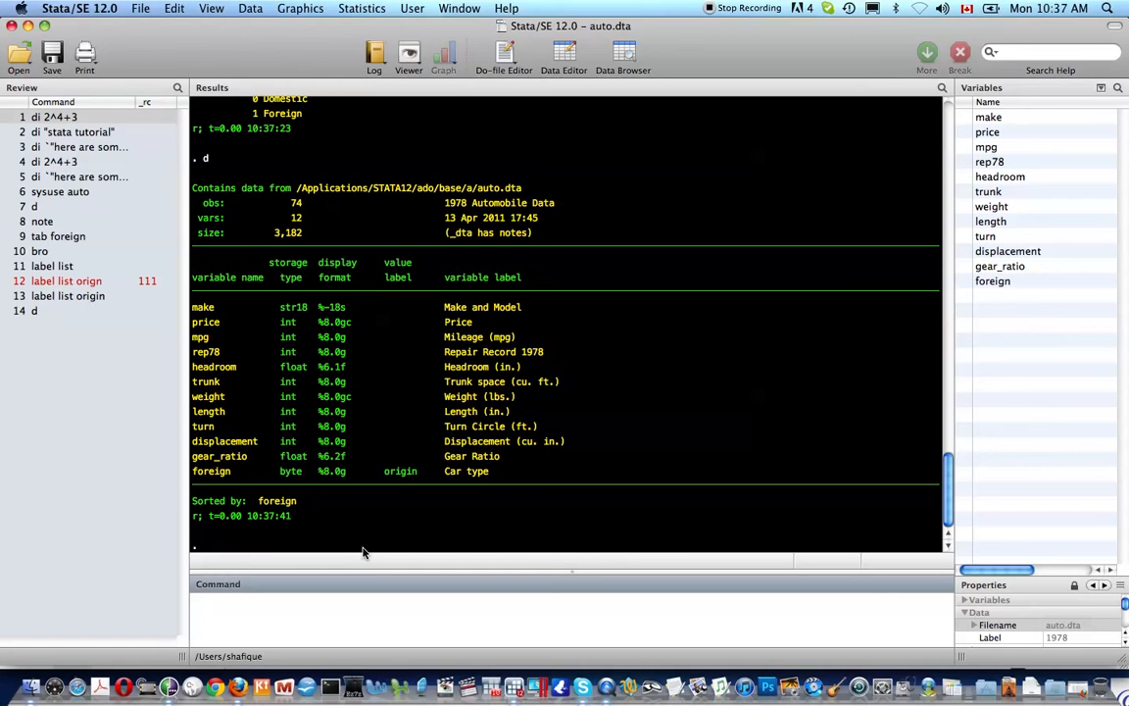
type("gen gallons = 5")
key("BackSpace")
type(".")
key("Return")
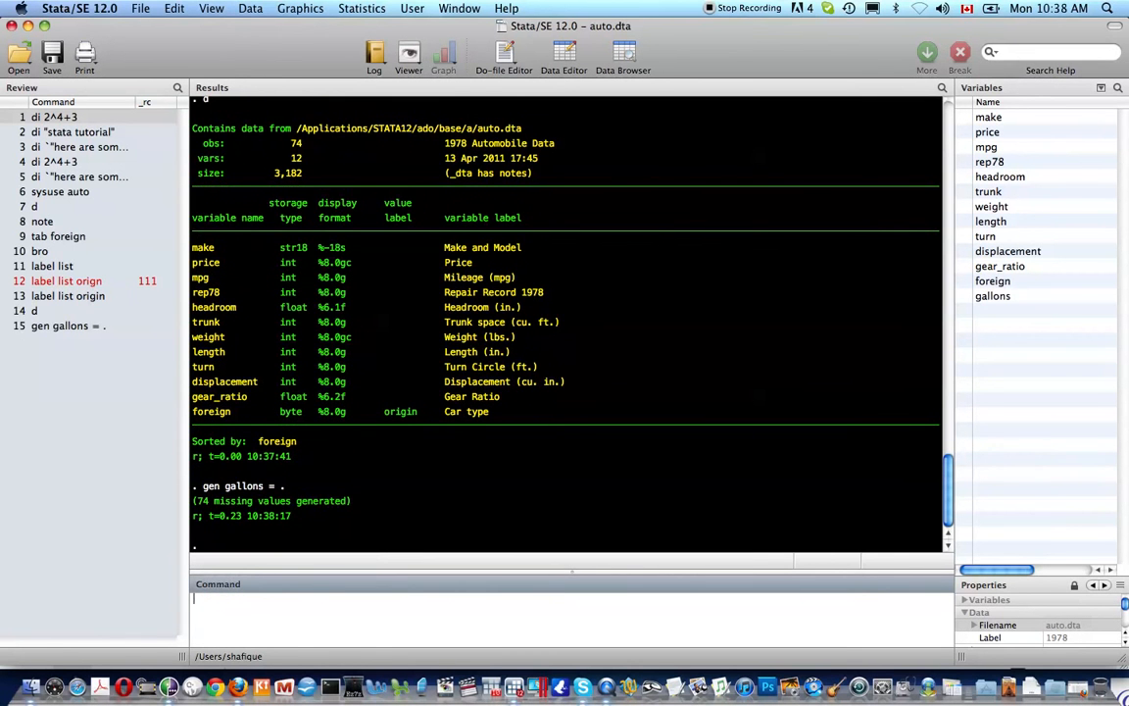
- Open the dataset for editing with the edit command and enter 5 for gallons in rows 1 and 2
type("edit")
key("Return")
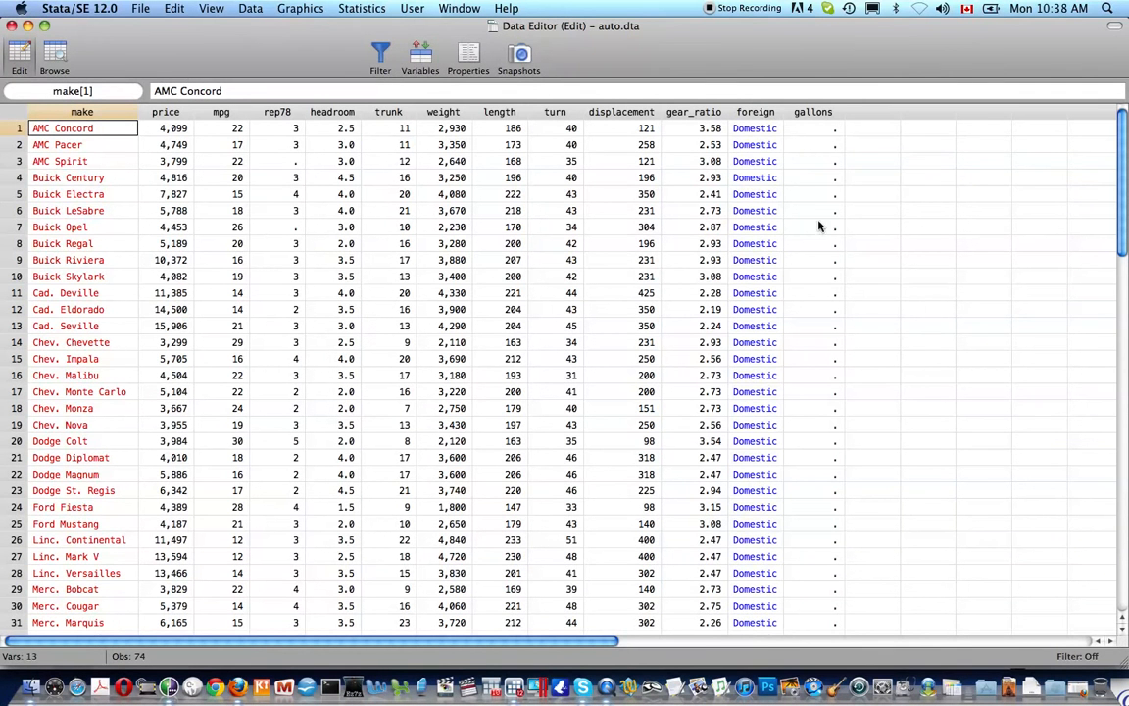
left_click(817, 131)
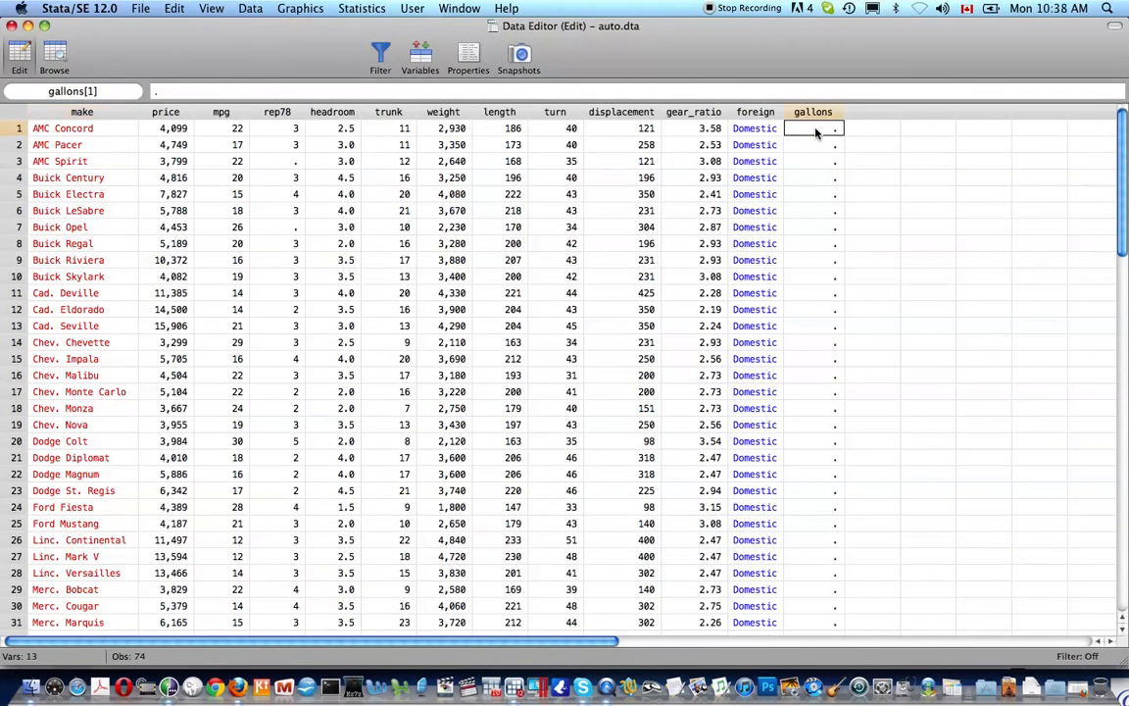
type("5")
key("Return")
type("5")
key("Return")
key("Return")
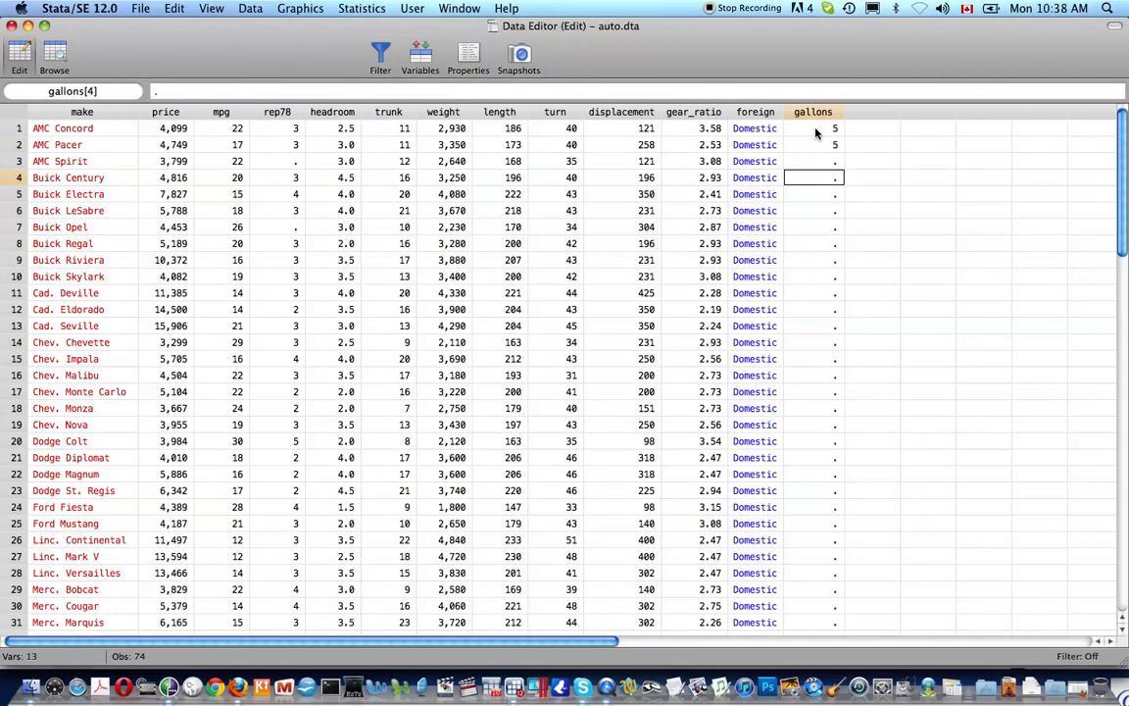
- Enter gallons values of 5 in row 4, 6 in rows 3 and 6, 8 in row 7 and 3 in row 8, and close the editor
type("5")
key("Return")
key("Up")
type("6")
key("Return")
key("Return")
key("Return")
type("6")
key("Return")
type("8")
key("Return")
type("3")
key("Return")
scroll(816, 133, "down", 15)
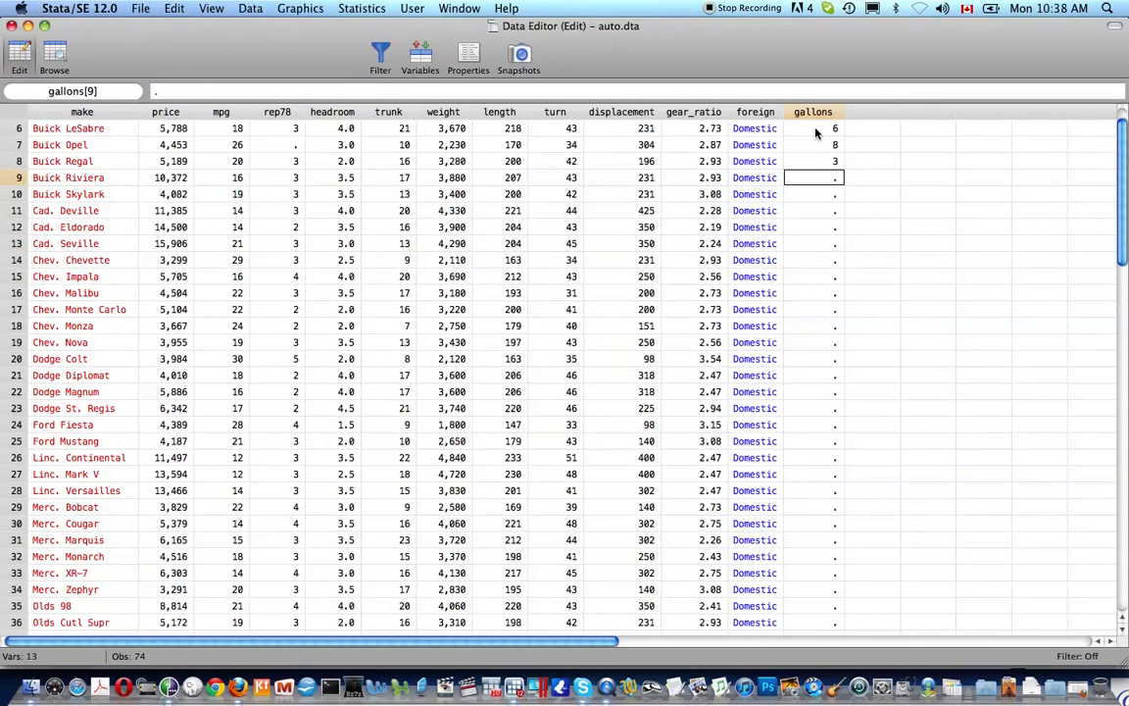
scroll(816, 133, "up", 15)
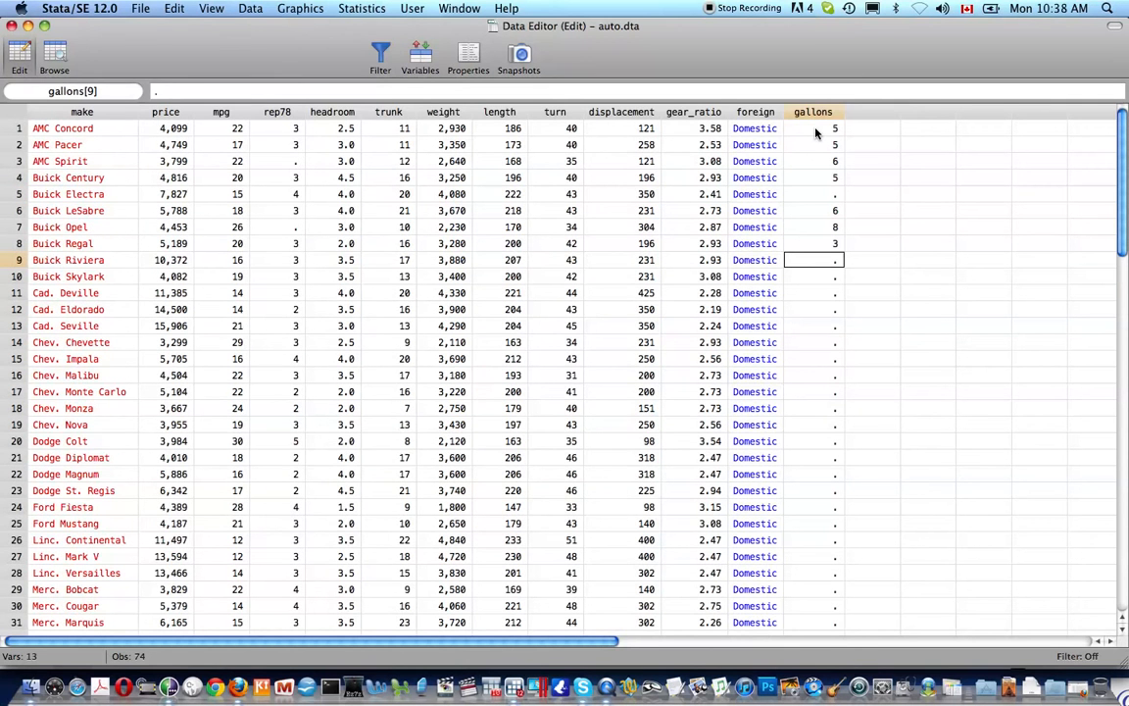
key("super+w")
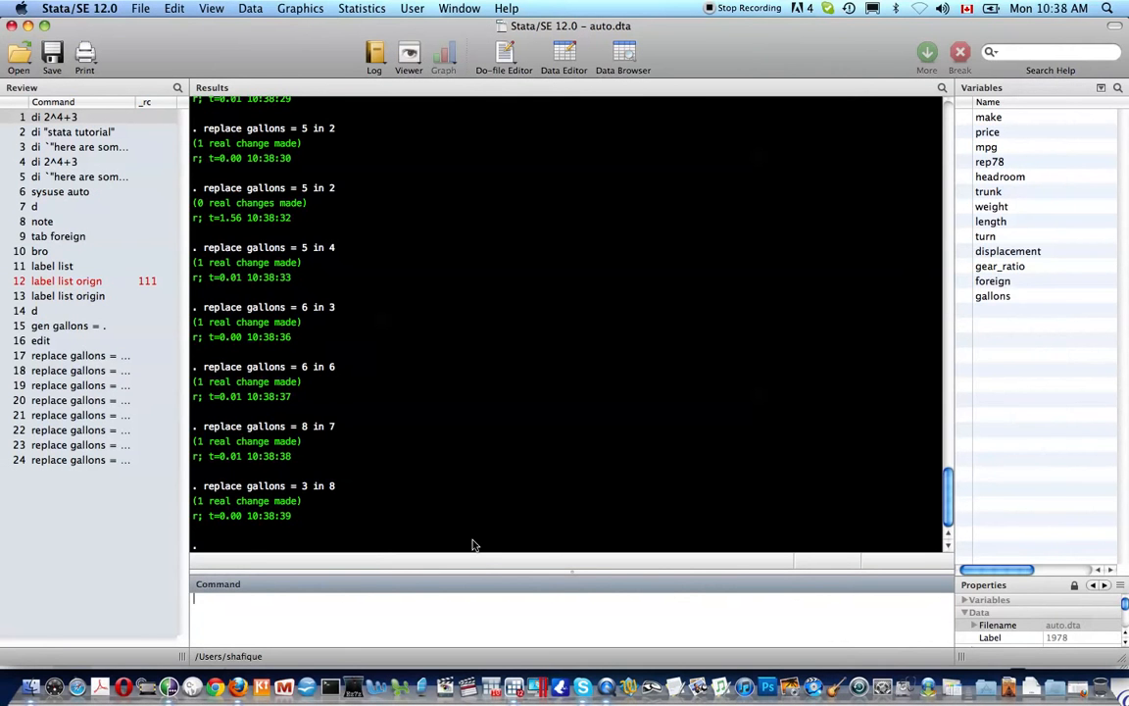
- Review the logged replace commands and set gallons to 5 for every observation with the replace command
scroll(315, 448, "up", 5)
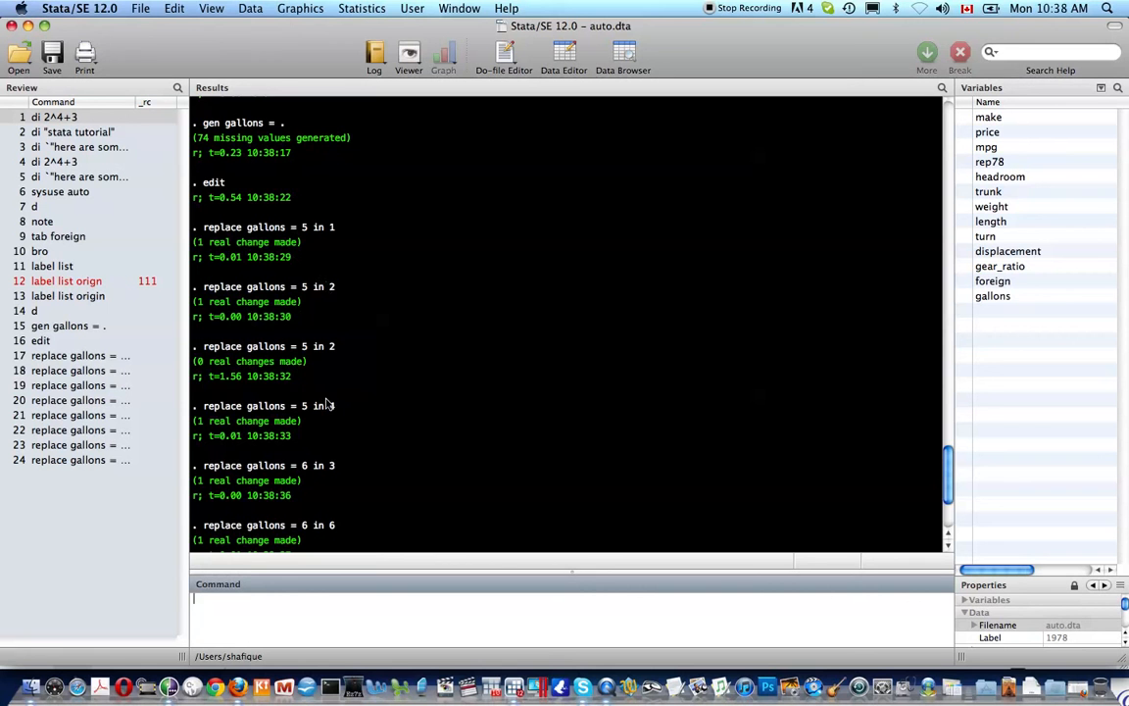
scroll(329, 425, "down", 5)
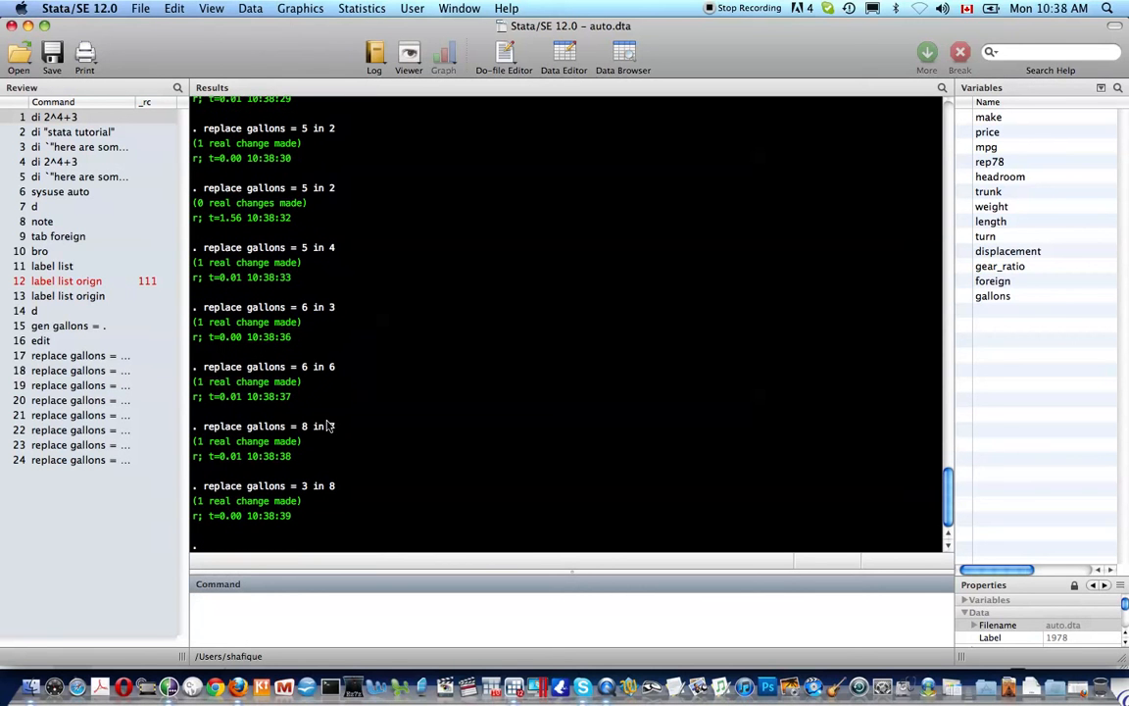
type("replace gallons = 5")
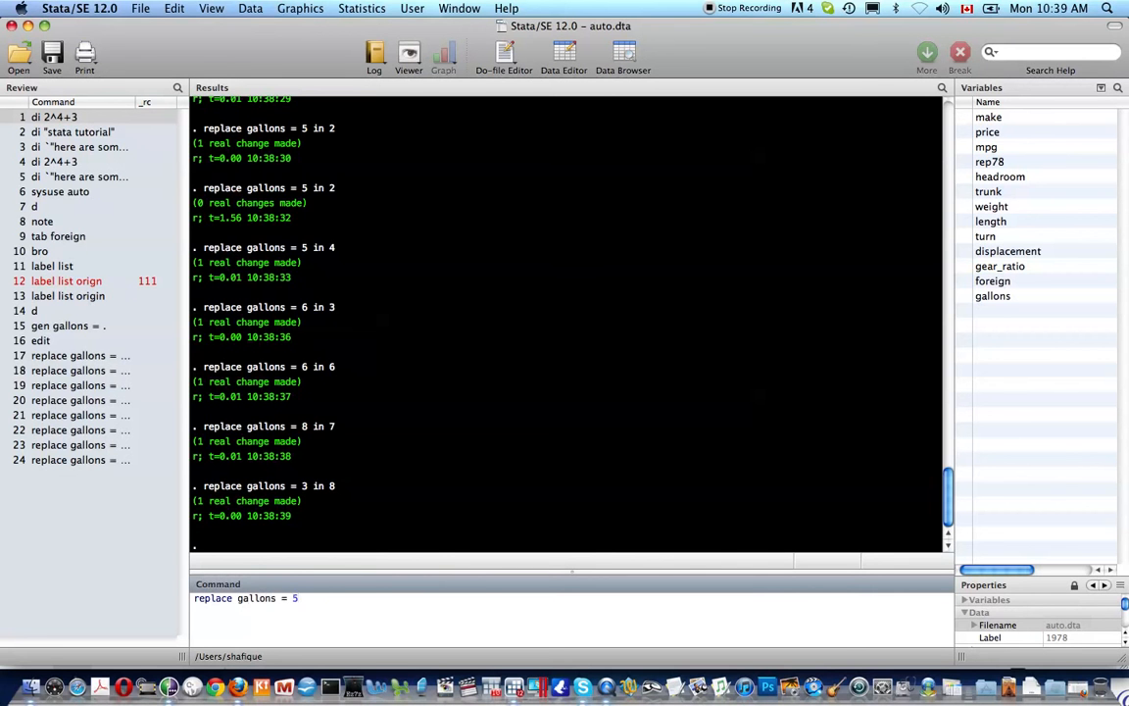
key("Return")
- Browse the dataset with bro, check the gallons values through all rows, and close the browser
type("bro")
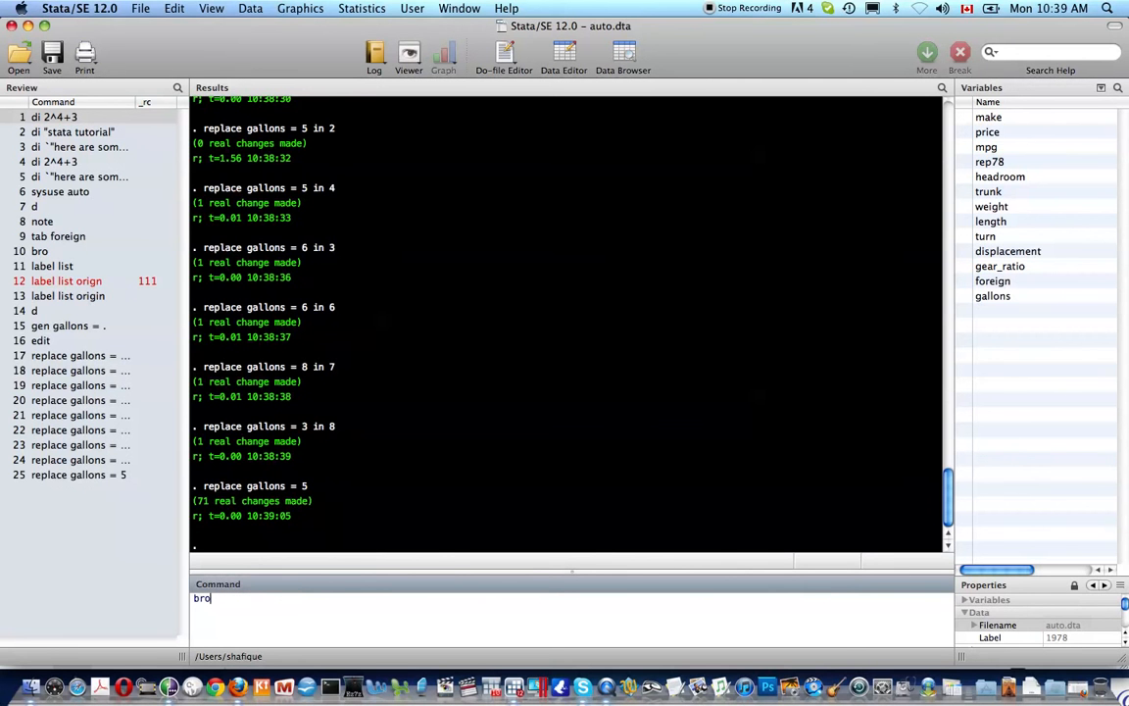
key("Return")
scroll(797, 206, "down", 1)
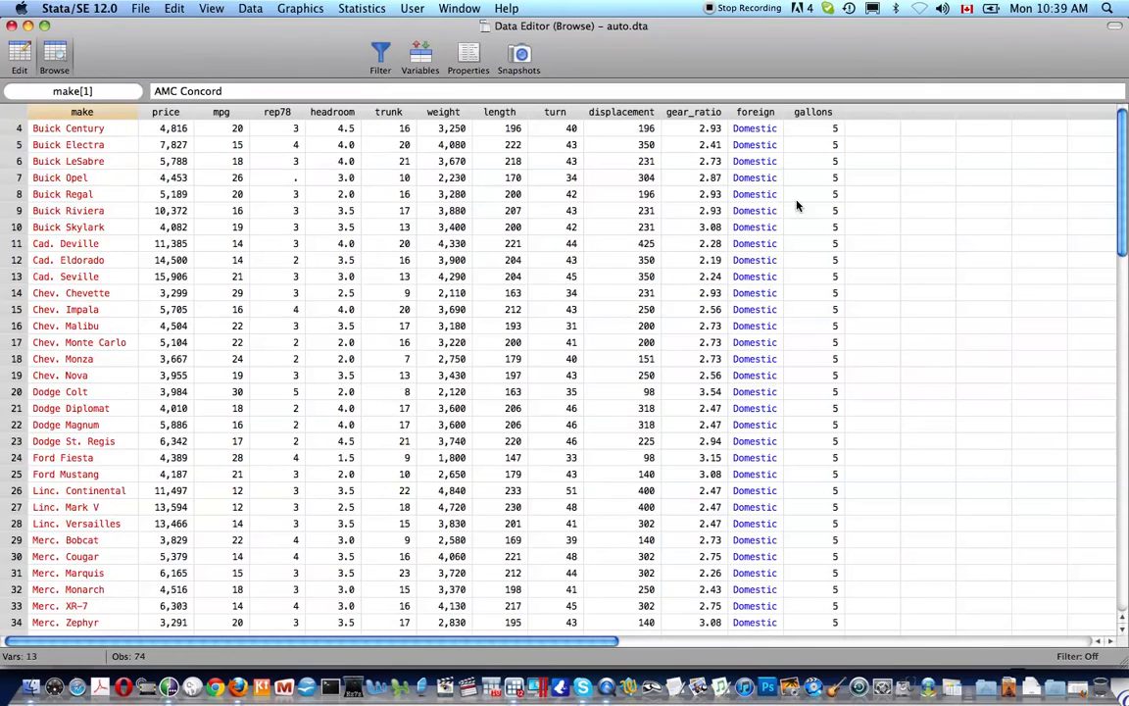
scroll(797, 206, "down", 15)
scroll(797, 206, "up", 15)
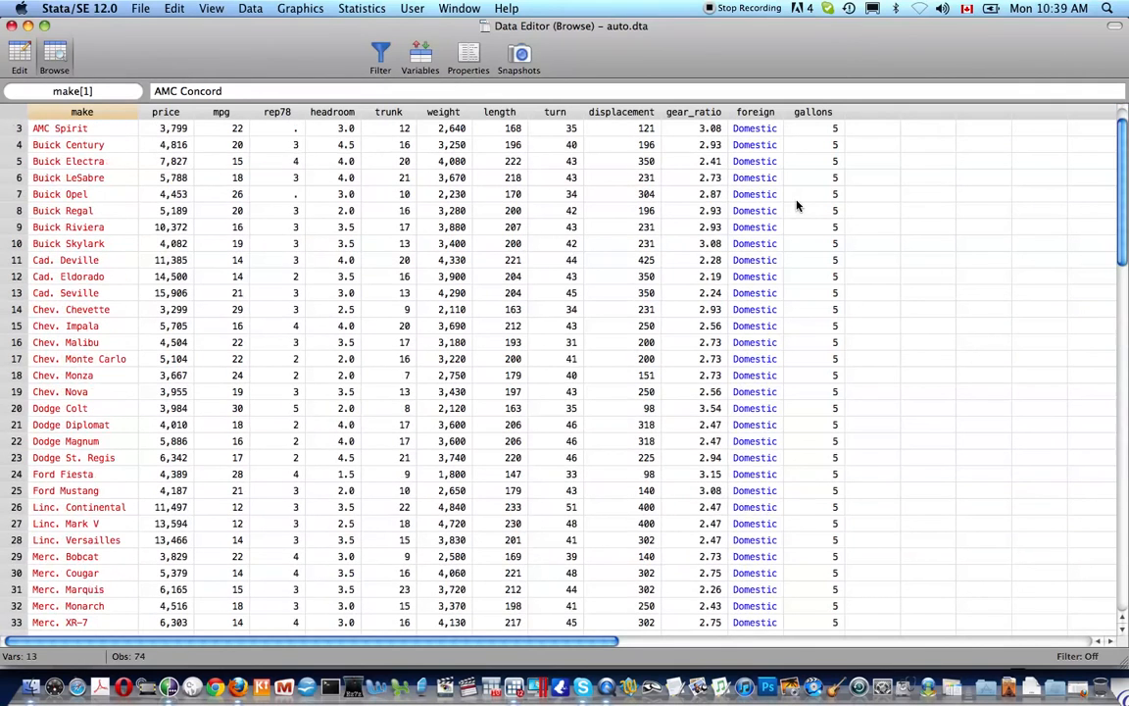
key("ctrl+super+Escape")
scroll(797, 206, "up", 1)
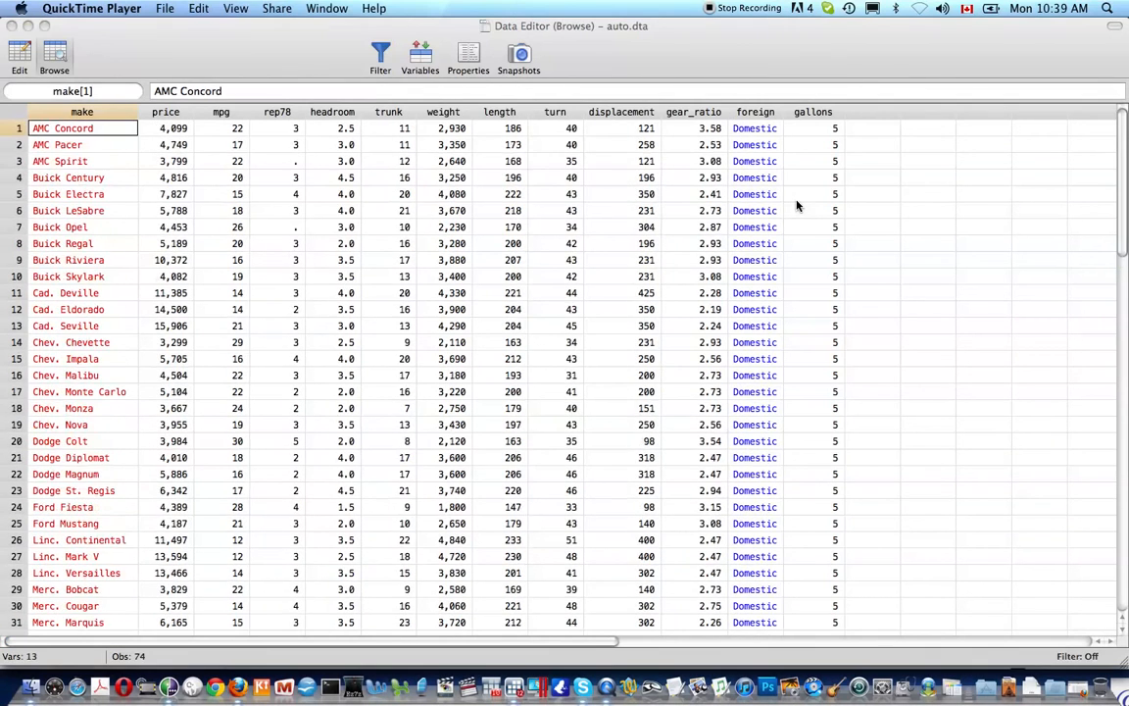
scroll(797, 206, "right", 2)
scroll(797, 206, "left", 2)
left_click(813, 38)
key("super+w")
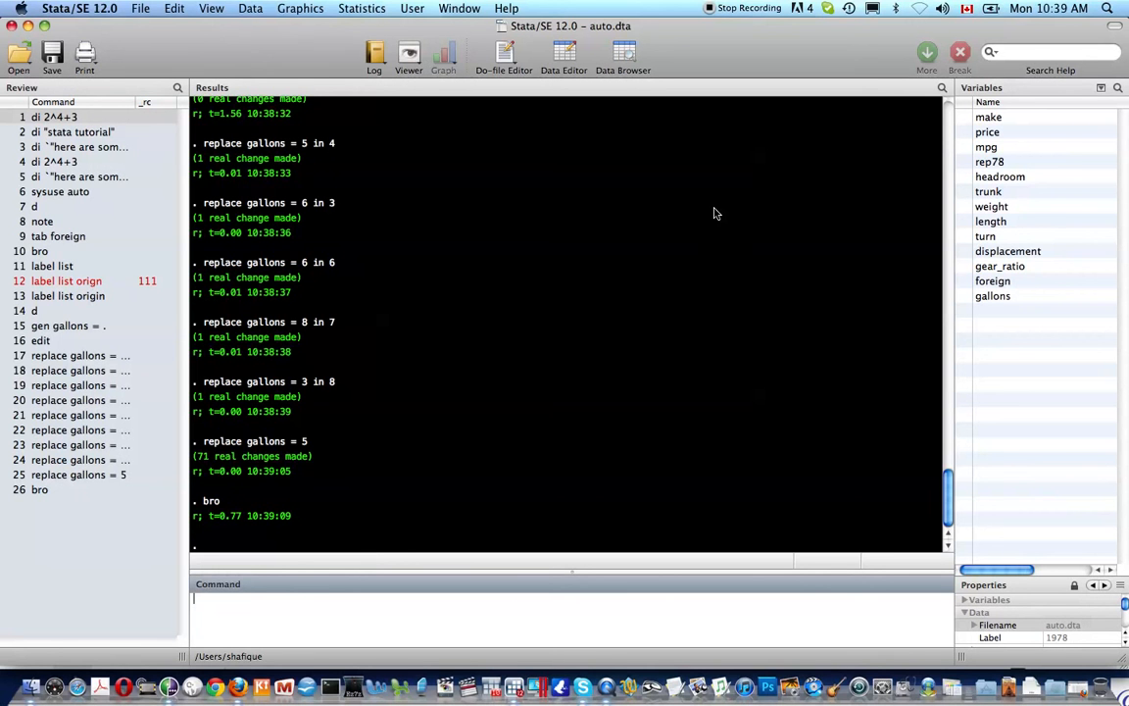
- Label the gallons variable "Gallons of gasoline available for use" with label var, enclosing the text in compound quotes
type("label var ")
type("gallons \"\"")
type("`")
key("Right")
key("Right")
type("'")
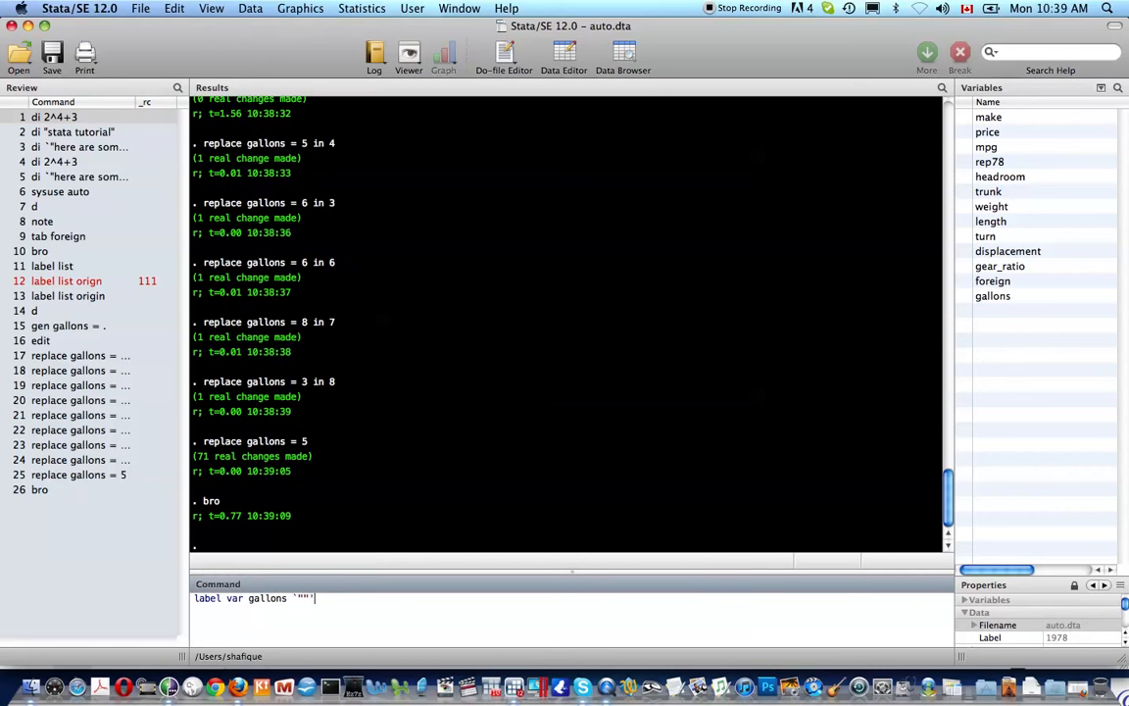
type("Gallons")
type(" of gasolin")
type("e ")
type("available for ")
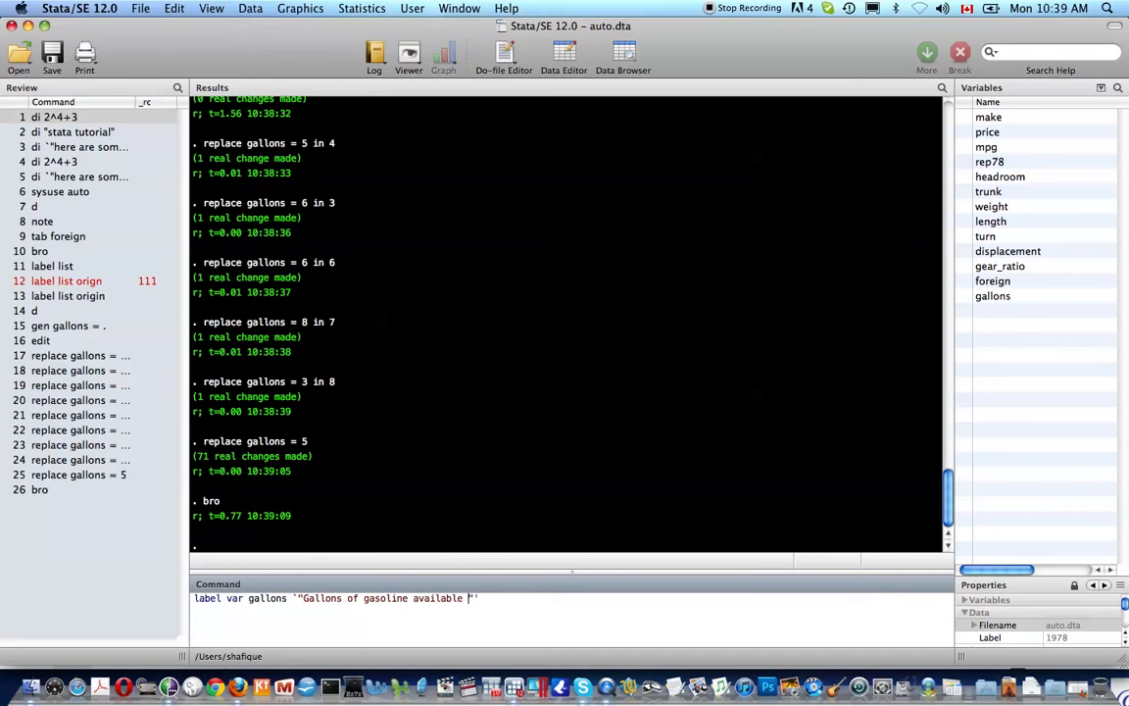
type("consumptio")
key("BackSpace")
key("BackSpace")
key("BackSpace")
key("BackSpace")
key("BackSpace")
key("BackSpace")
key("BackSpace")
key("BackSpace")
key("BackSpace")
key("BackSpace")
type("use")
key("Return")
- Describe the dataset with d to check the label of gallons, continuing past the output pause
type("d")
key("Return")
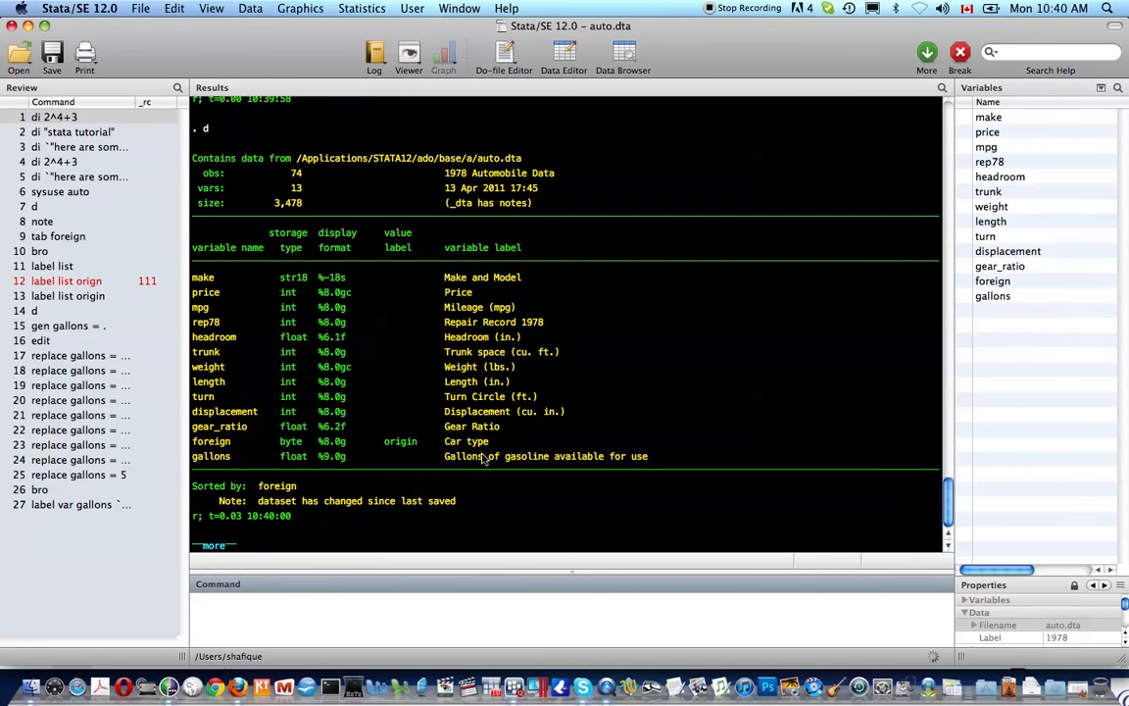
key("space")
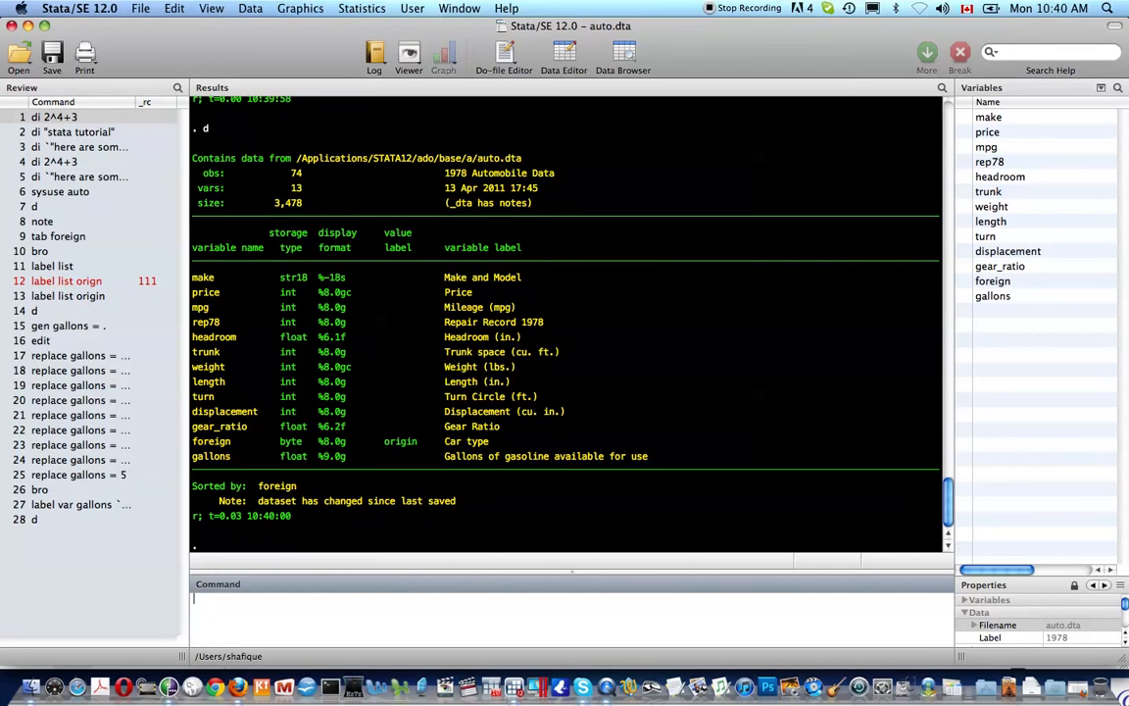
- Generate a new variable distance as mpg * gallo, using the abbreviated name of gallons
type("gen distance = mpg&gallon")
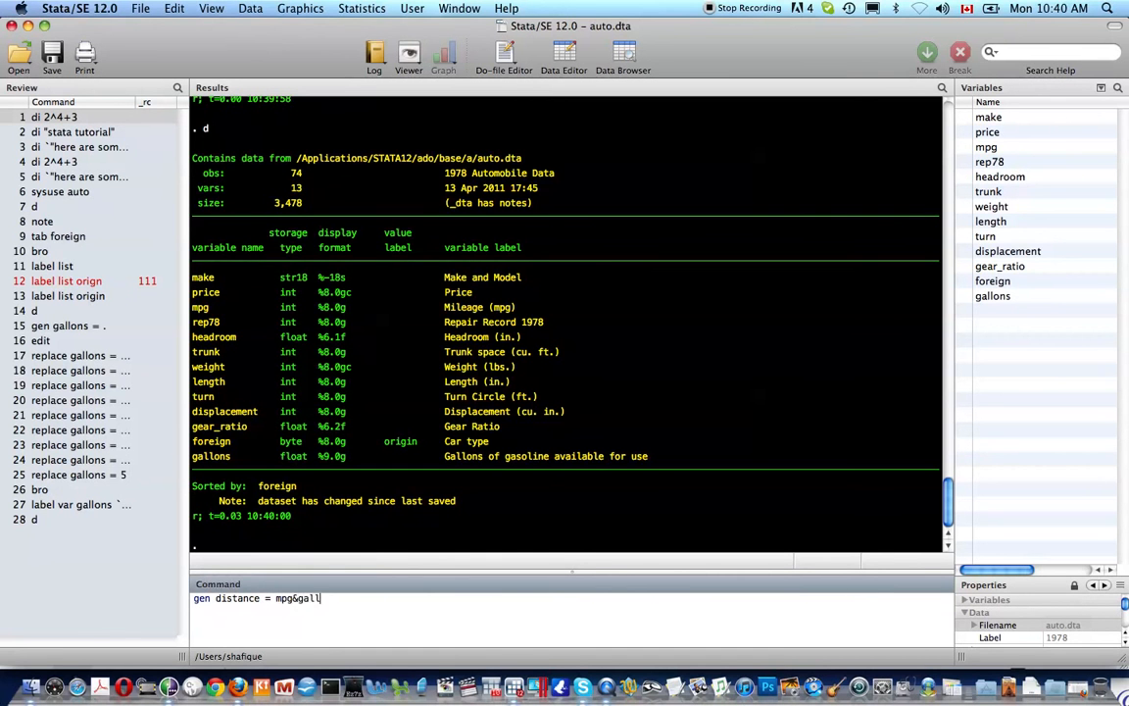
key("BackSpace")
key("BackSpace")
key("BackSpace")
key("BackSpace")
key("BackSpace")
key("BackSpace")
key("BackSpace")
type("* gallo")
key("Return")
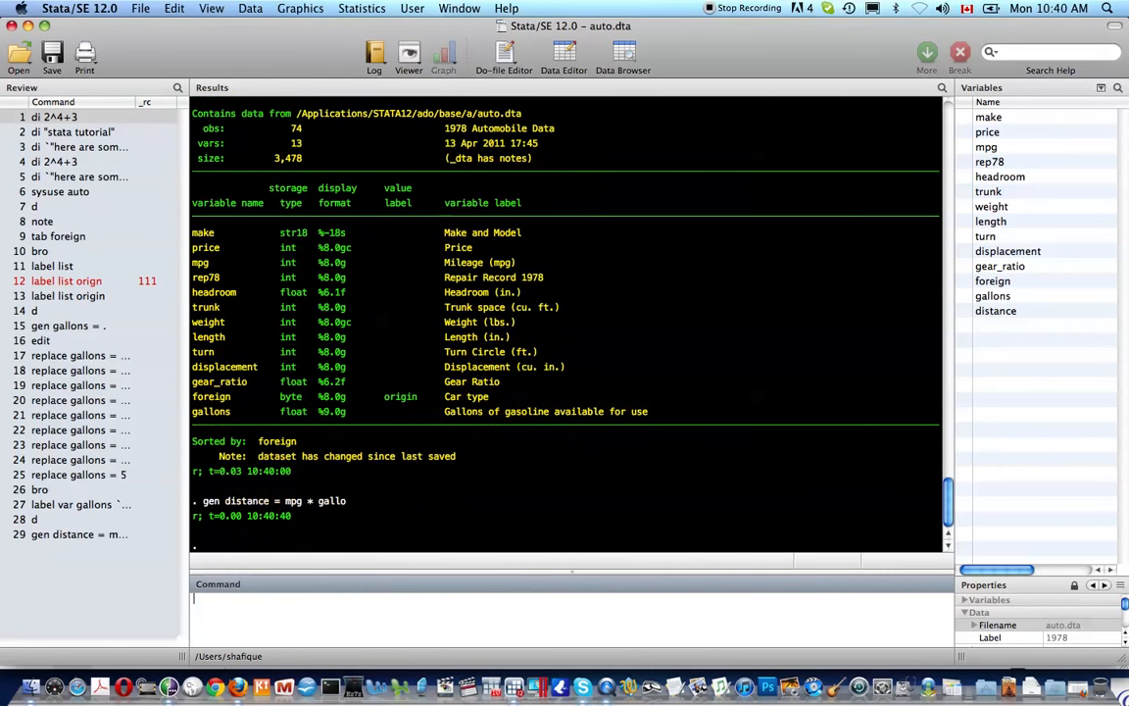
- Label the distance variable, abbreviated as dist, with the compound-quoted text avg distance you can travel on "gallons"
type("label var dist `\"\"'distance g")
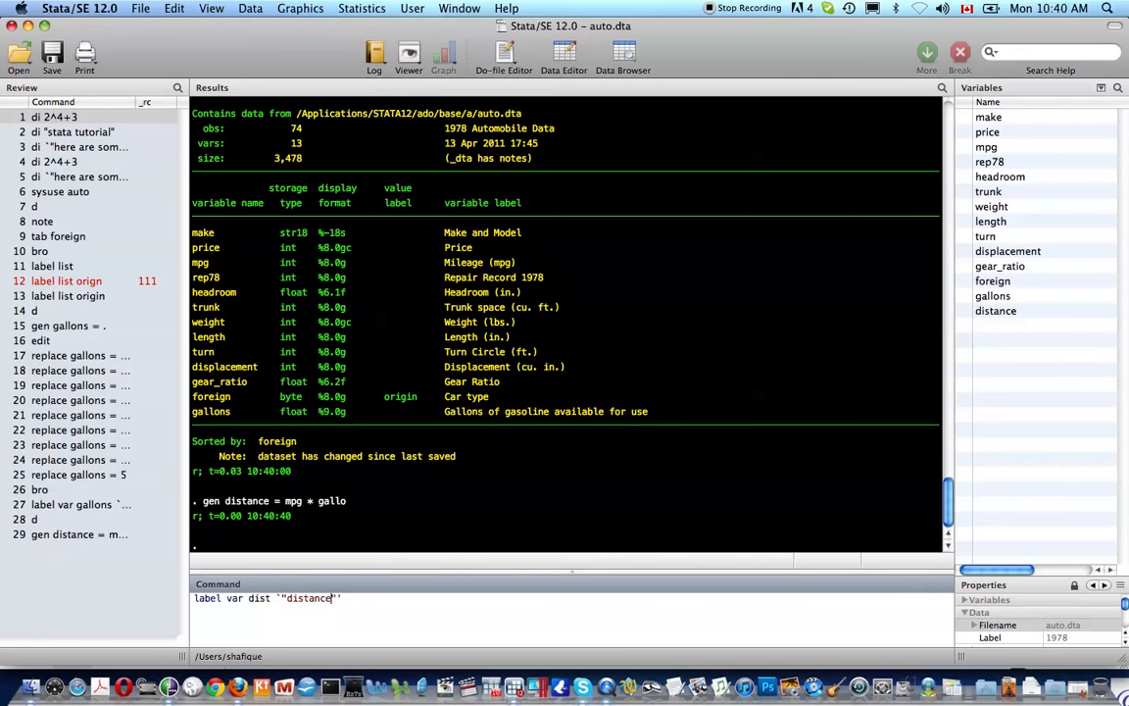
key("BackSpace")
type("you")
key("BackSpace")
key("BackSpace")
key("BackSpace")
key("BackSpace")
key("BackSpace")
key("BackSpace")
key("BackSpace")
key("BackSpace")
key("BackSpace")
key("BackSpace")
key("BackSpace")
key("BackSpace")
type("ave distance you can travel o")
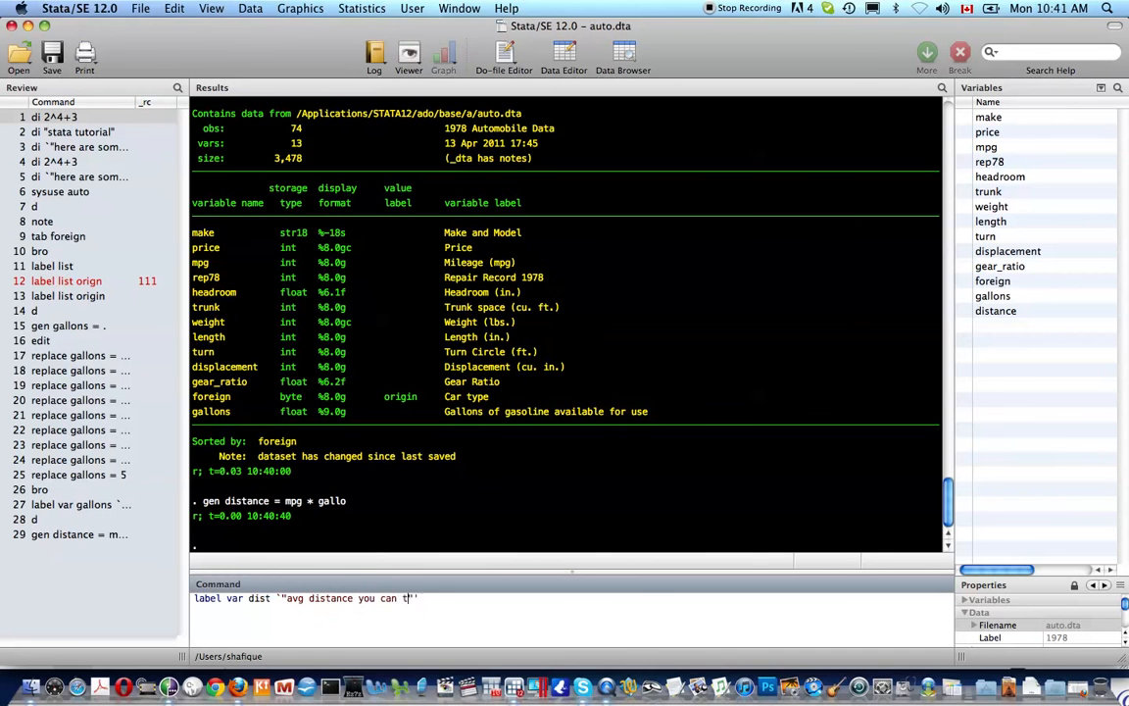
type("n \"gallons")
key("Return")
- Describe the dataset again, browse the distance values with bro, and close the browser
type("d")
key("Return")
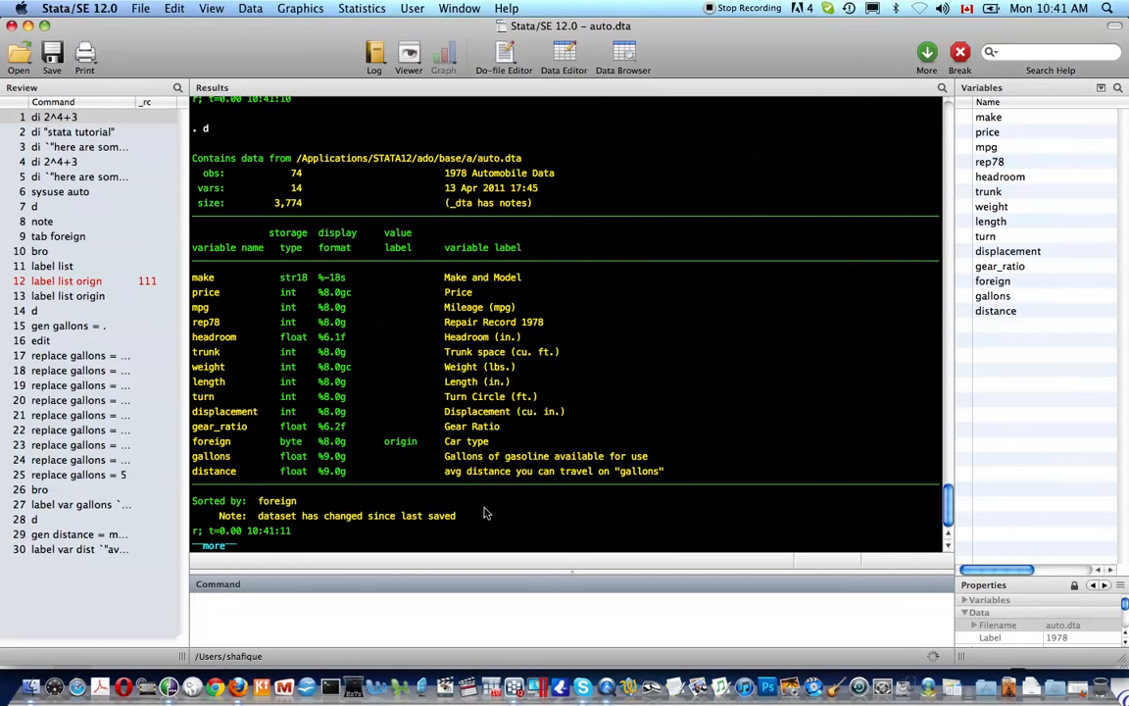
key("space")
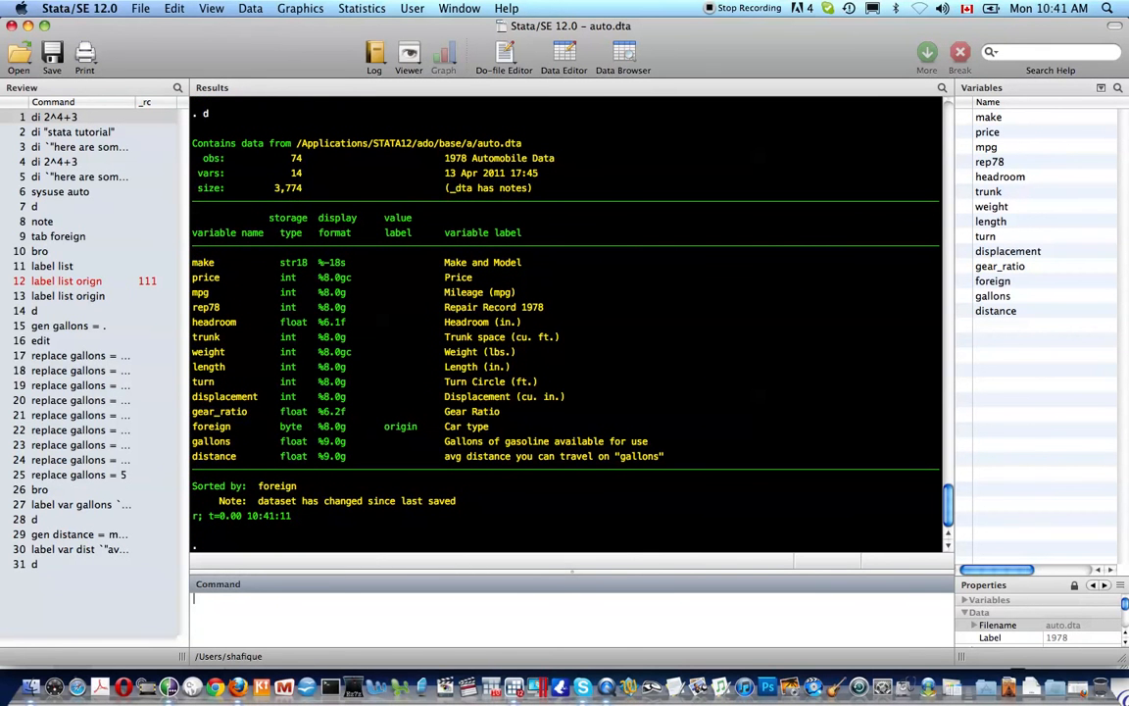
type("bro")
key("Return")
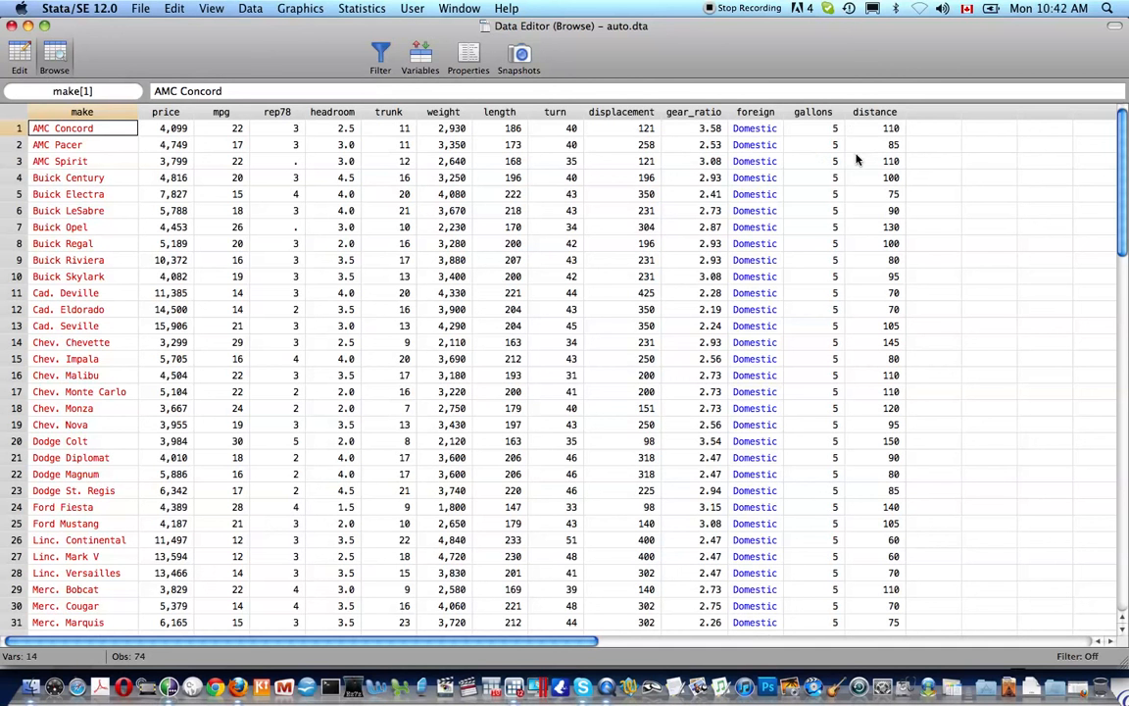
key("super+w")
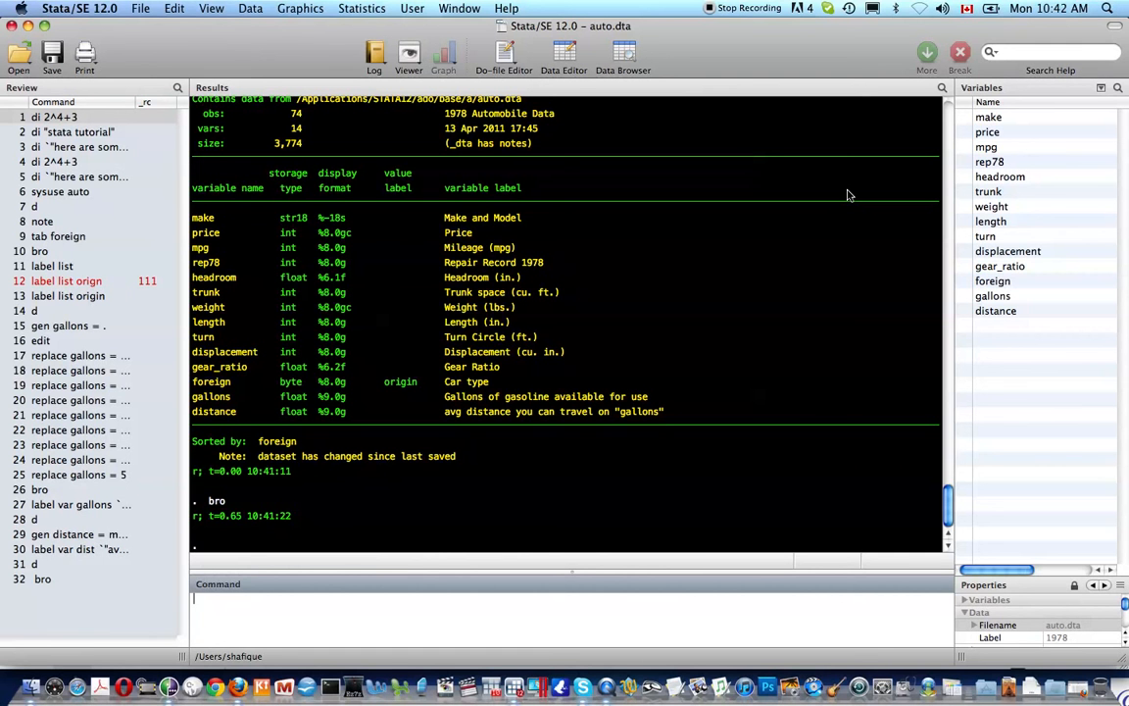
- Summarize the distance variable with sum distance
type("sum")
type("distance")
key("Return")
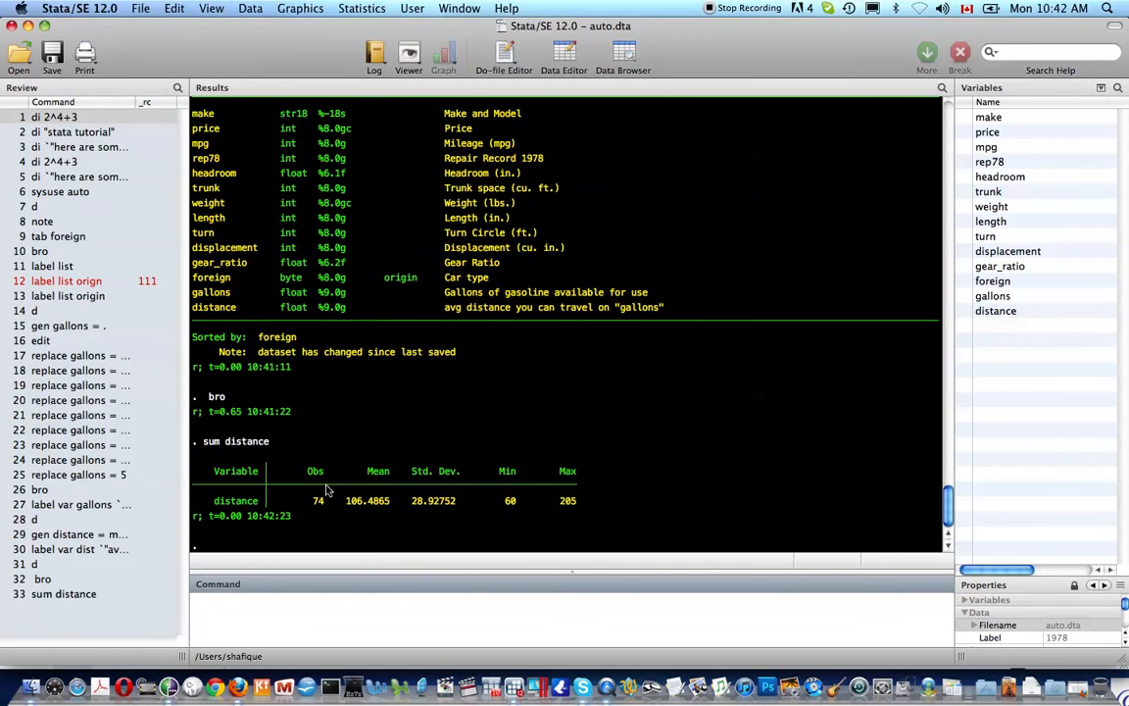
- Count the observations in the dataset with the count command
type("sum")
key("BackSpace")
key("BackSpace")
key("BackSpace")
key("BackSpace")
type("count")
key("Return")
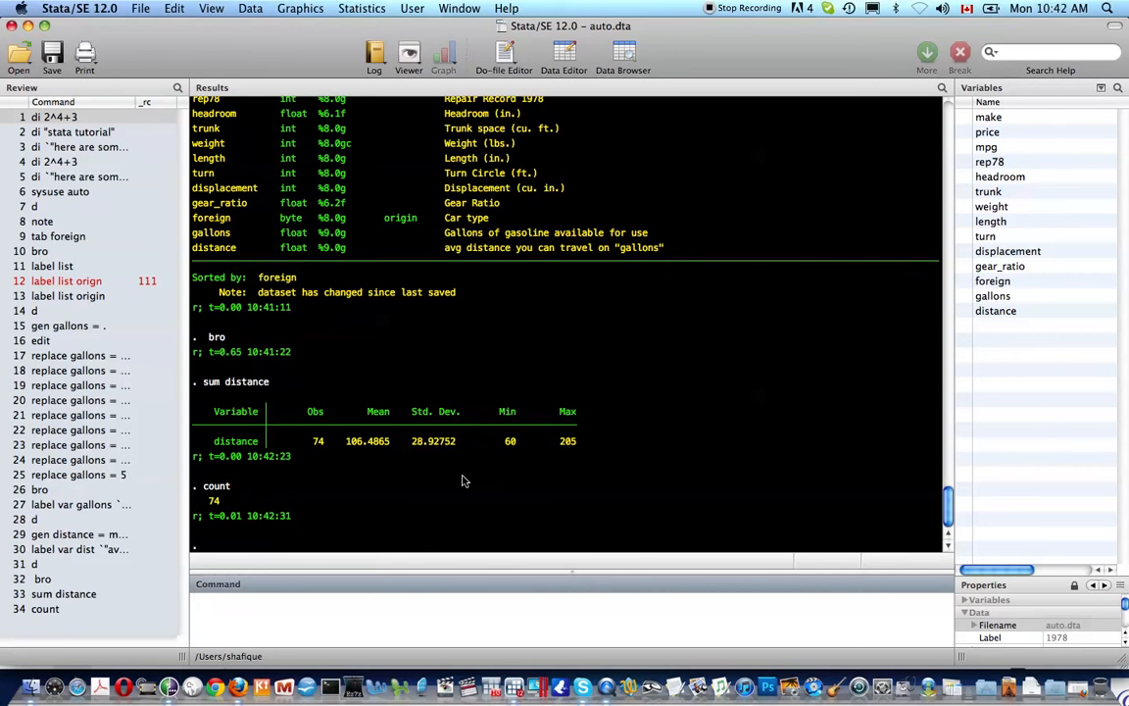
- Recall the sum distance command and run it with the detail option as sum distance, d
key("Page_Up")
key("Page_Down")
key("Page_Up")
key("Page_Up")
type(", d")
key("Return")
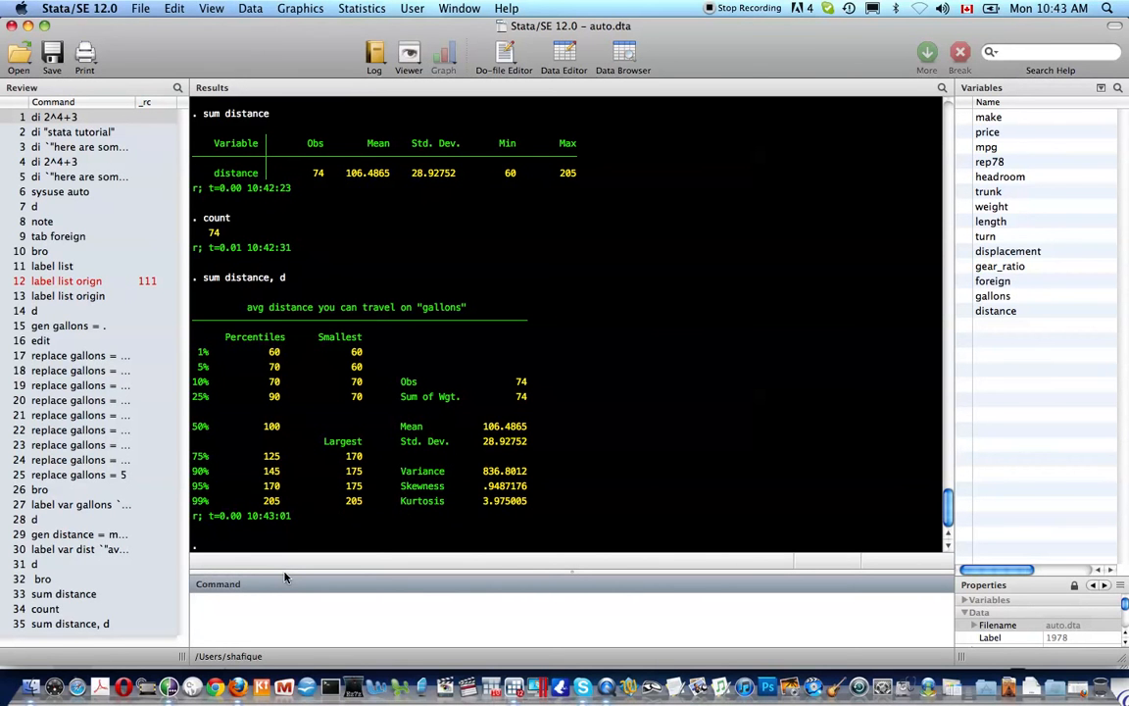
- Summarize gallons in detail with sum gall,d and summarize mileage with sum mpg
type("sum gall,d")
key("Return")
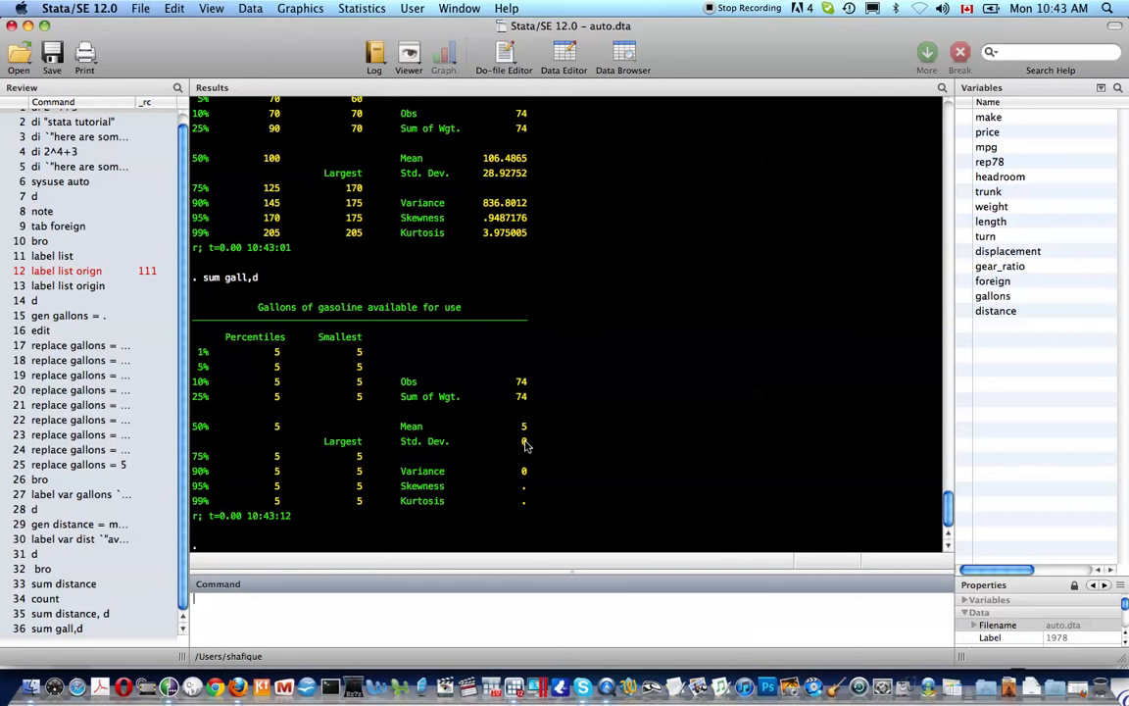
type("sum mpg")
key("Return")
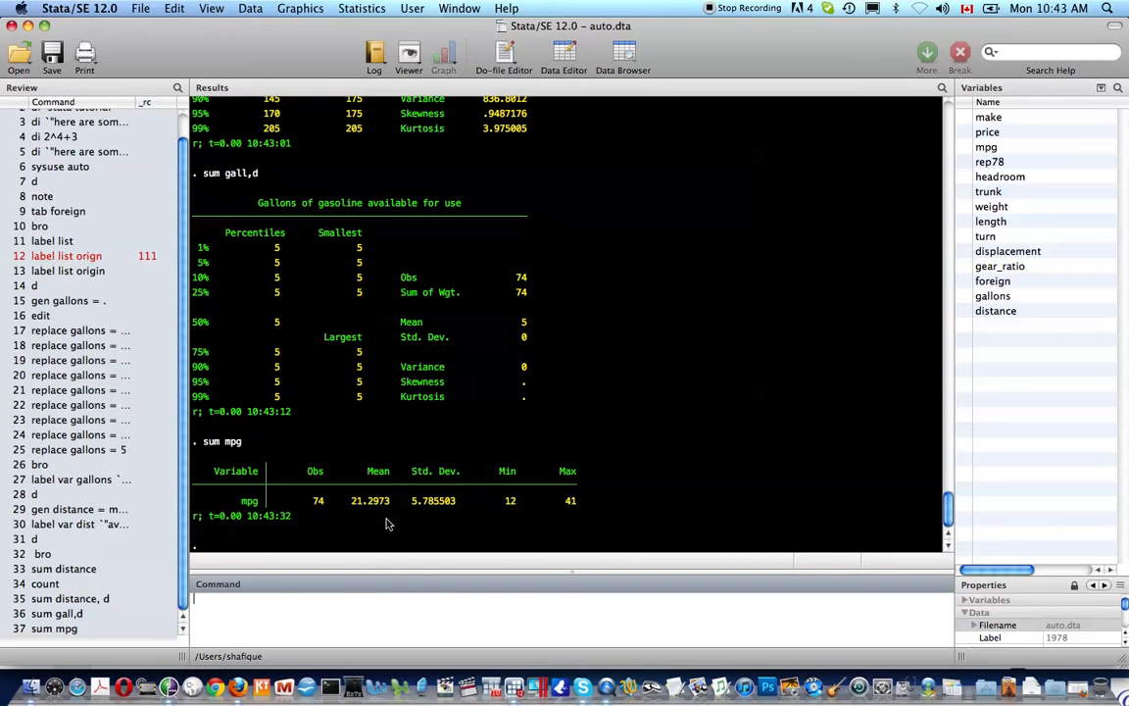
- Summarize mpg for domestic cars with sum mpg if foreign == 0, correcting the single equals sign in the recalled command
type("sum mpg if foreign = 0")
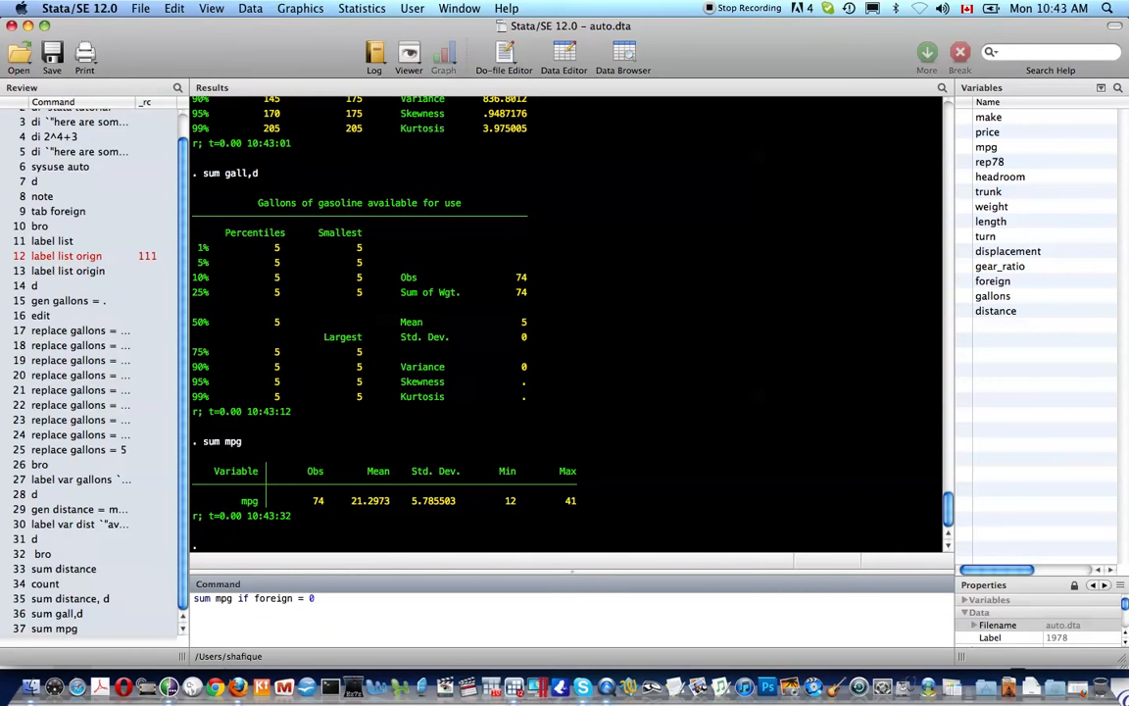
key("Return")
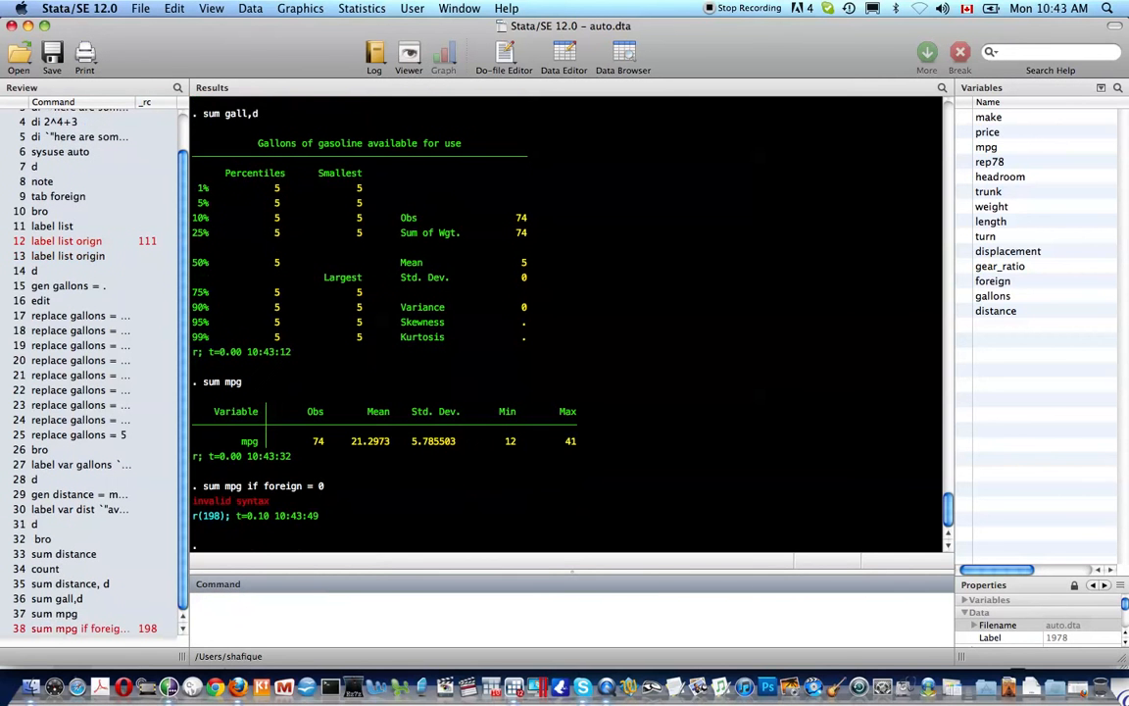
key("Page_Up")
key("Right")
type("=")
key("Return")
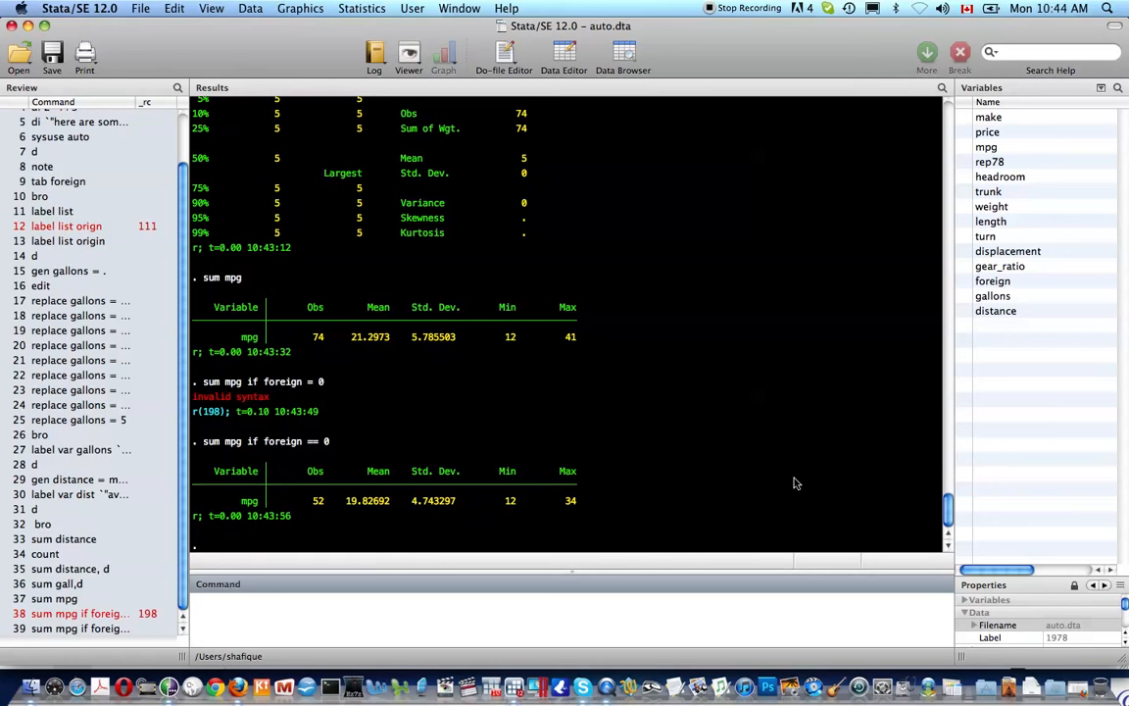
- Summarize mpg for foreign cars by changing the recalled condition to foreign == 1
key("Up")
key("BackSpace")
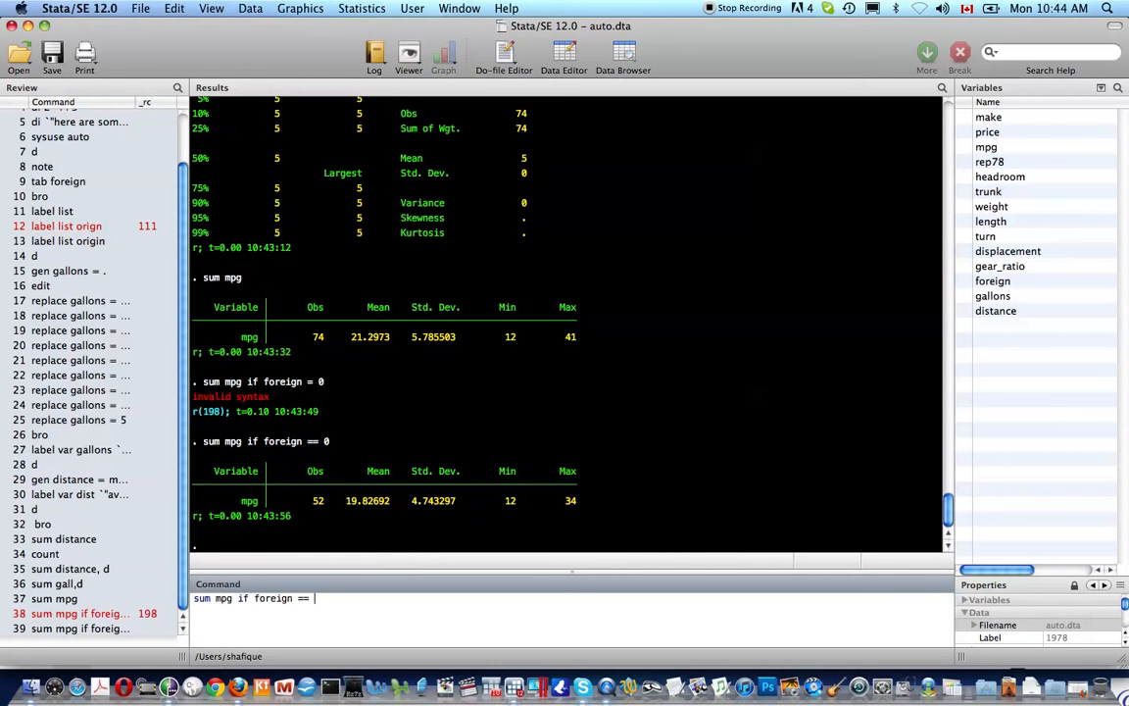
type("1")
key("Return")
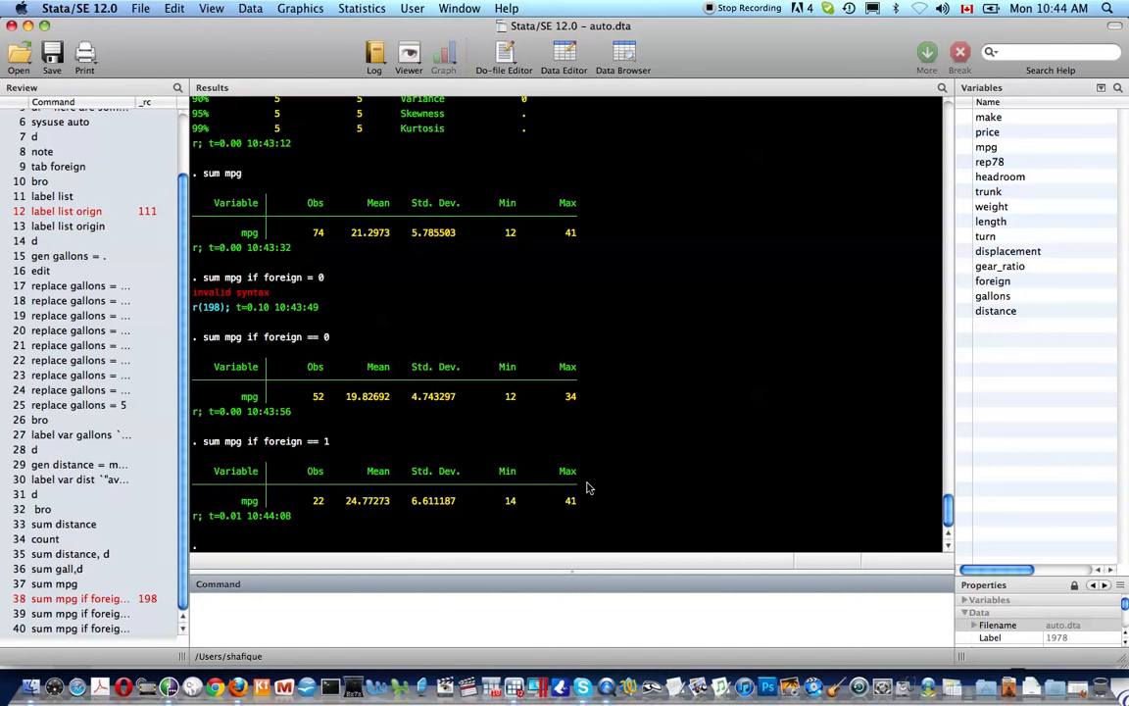
- Summarize mpg separately for each car type with bys foreign : sum mpg and compare with the earlier conditional summaries
type("bys")
type("foreign :")
type("sum mpg")
key("Return")
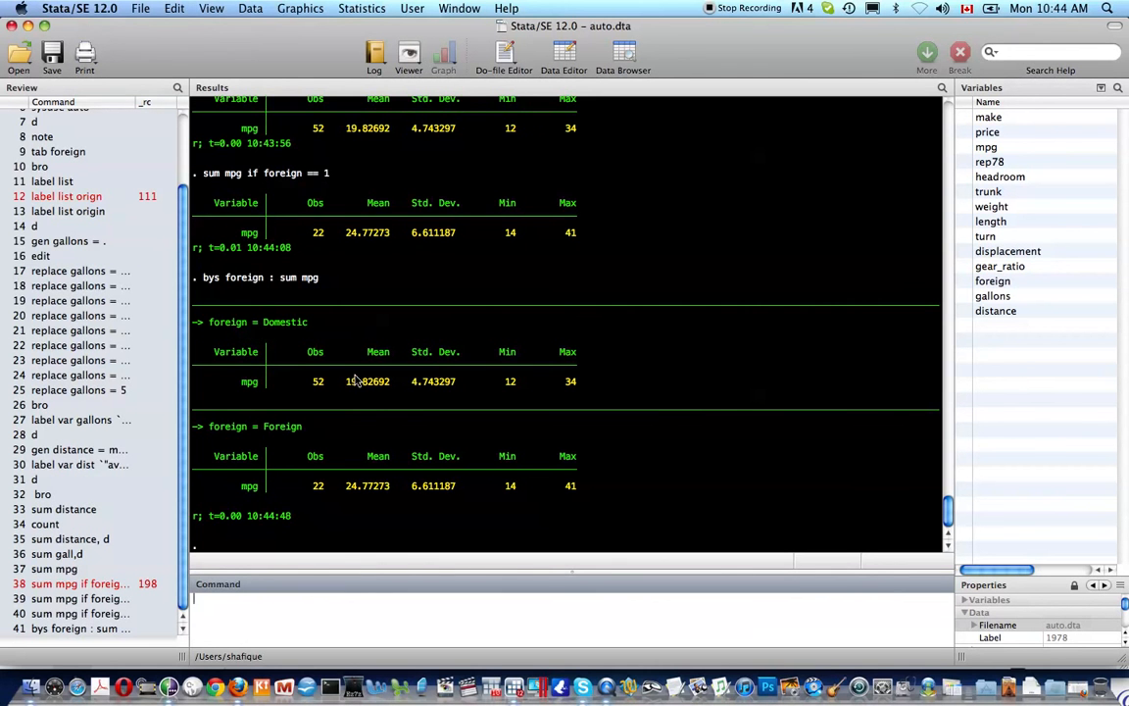
scroll(358, 382, "up", 3)
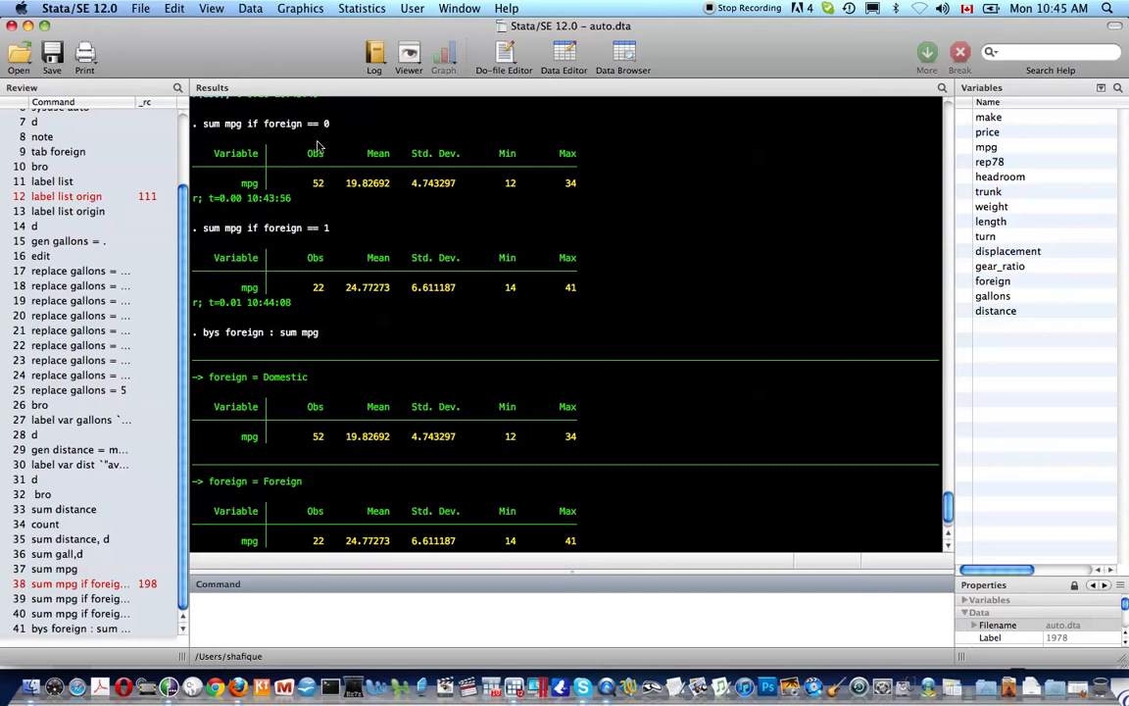
scroll(329, 334, "down", 3)
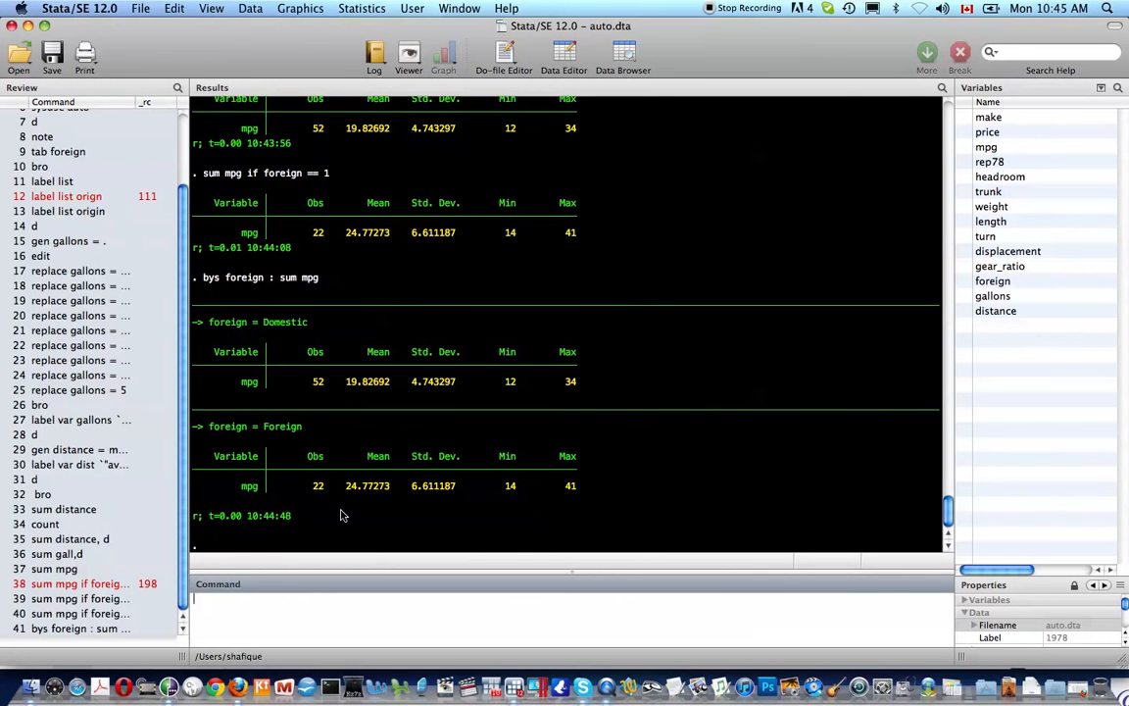
- Rerun the summary by car type in detail as bys foreign : sum mpg, d and display the full output
key("Page_Up")
type(", d")
key("Return")
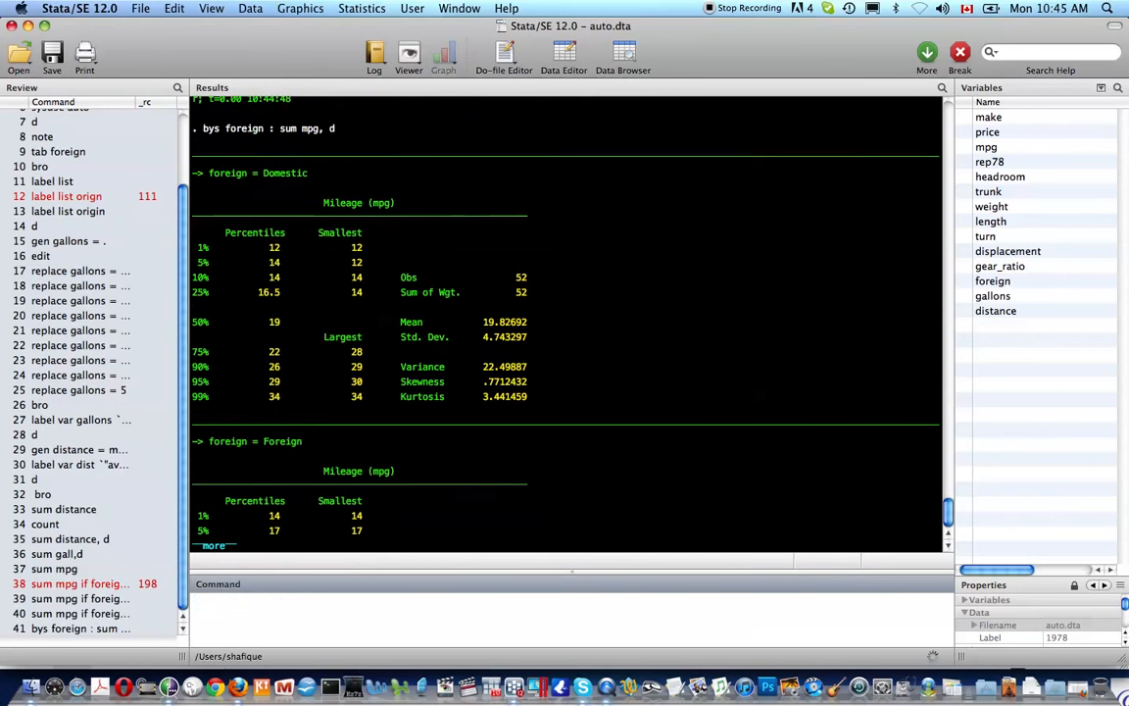
key("space")
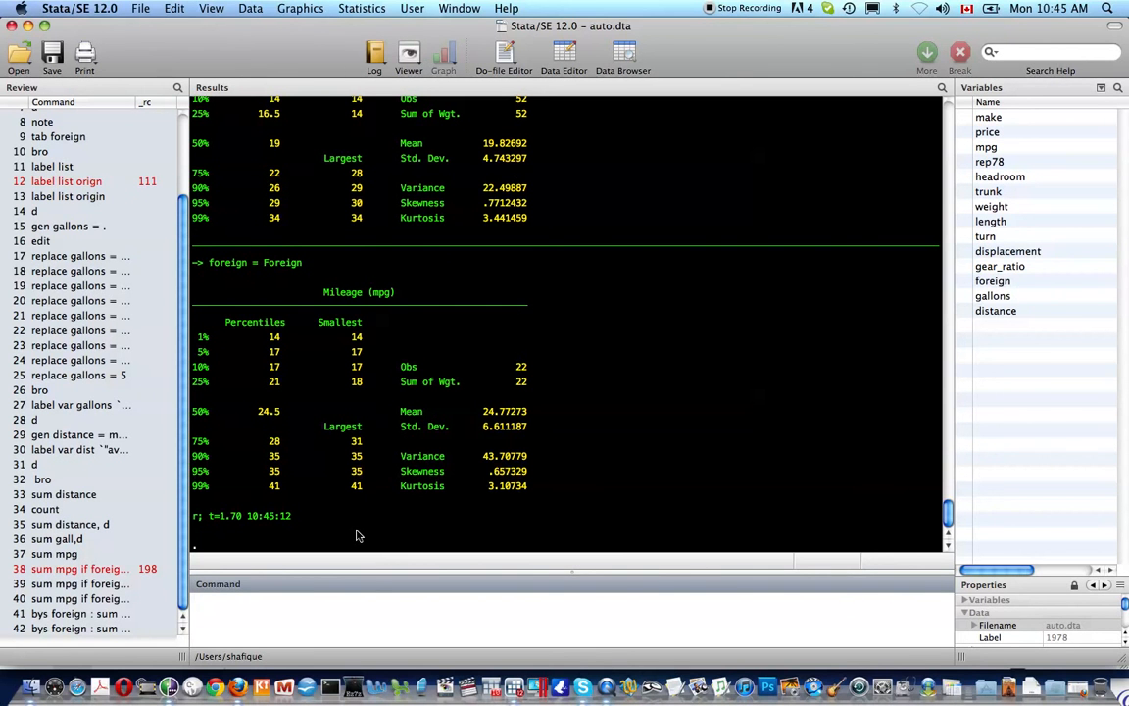
- Summarize mpg for all cars with sum mpg and list its stored results with return list
type("sum")
type("mpg")
key("Return")
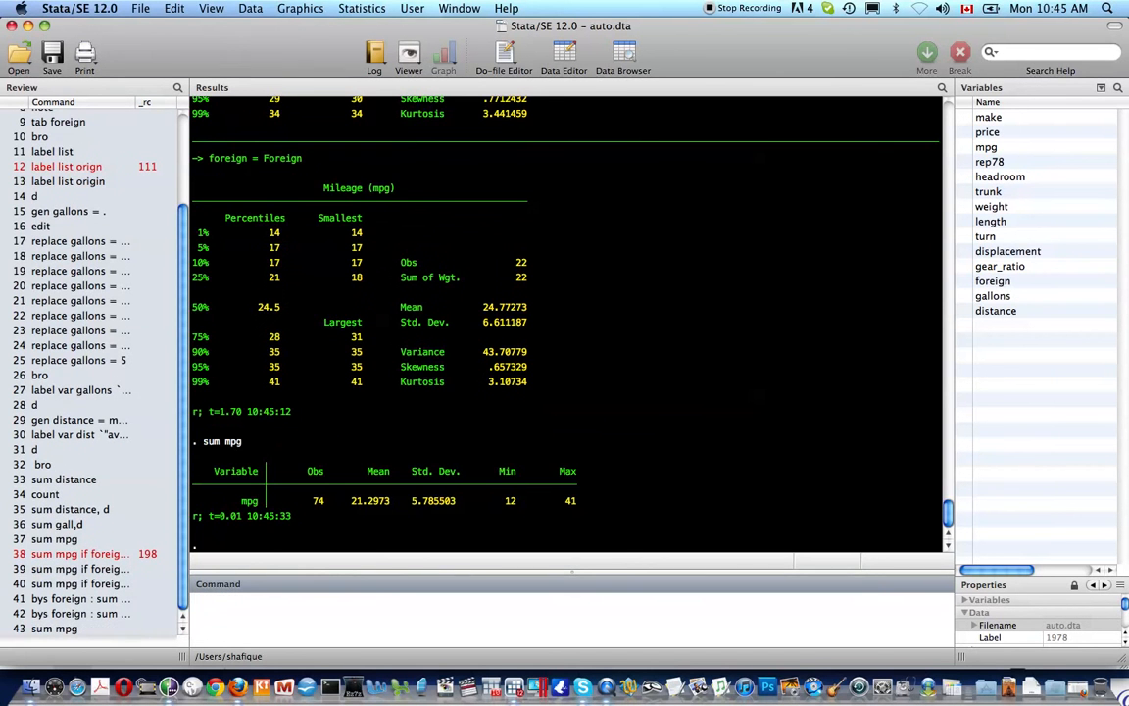
type("return list")
key("Return")
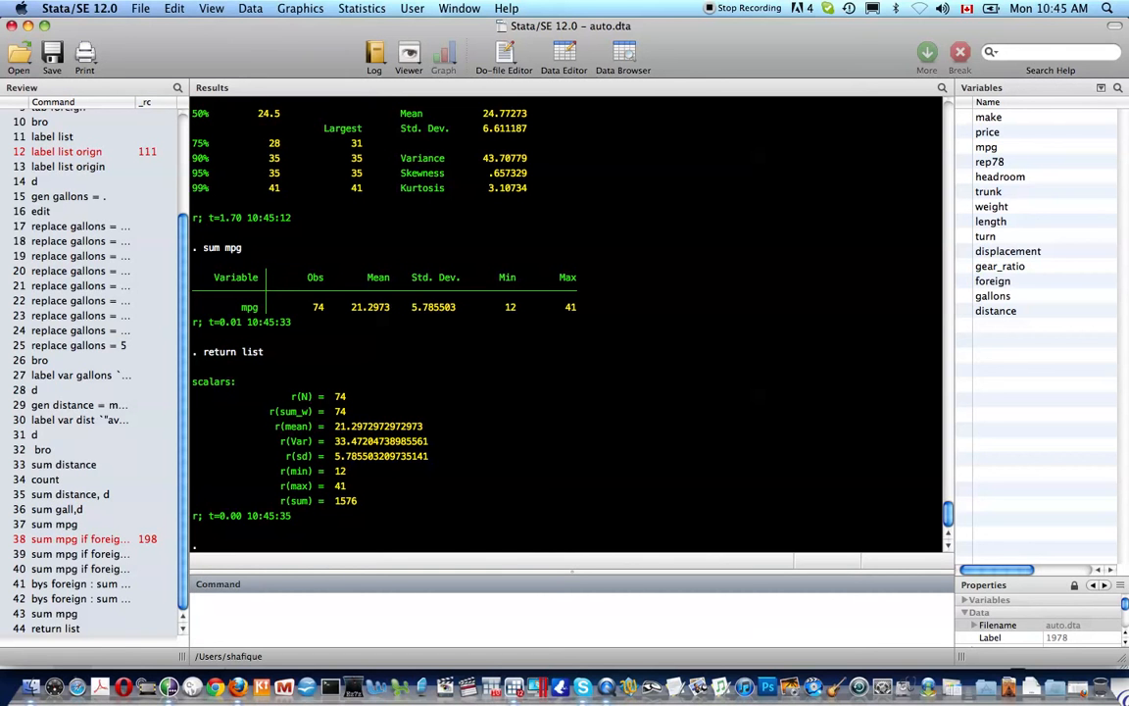
- Check for stored estimation and s-class results with ereturn list and sreturn list
type("ereturn list")
key("Return")
type("sreturn list")
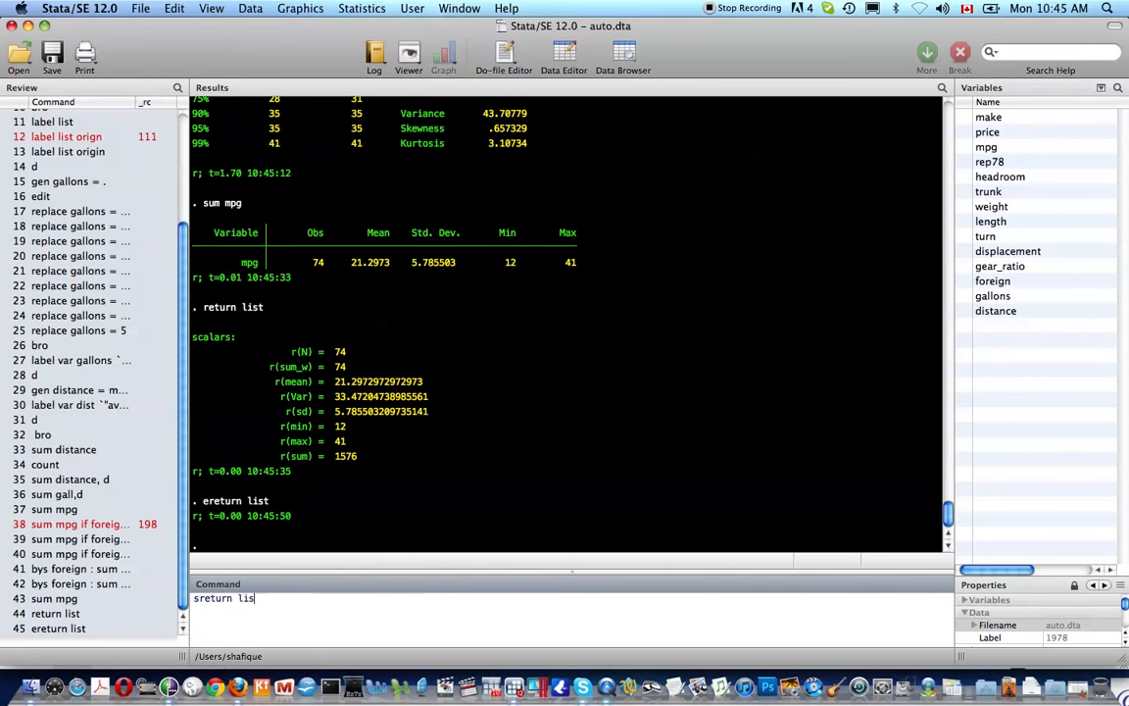
key("Return")
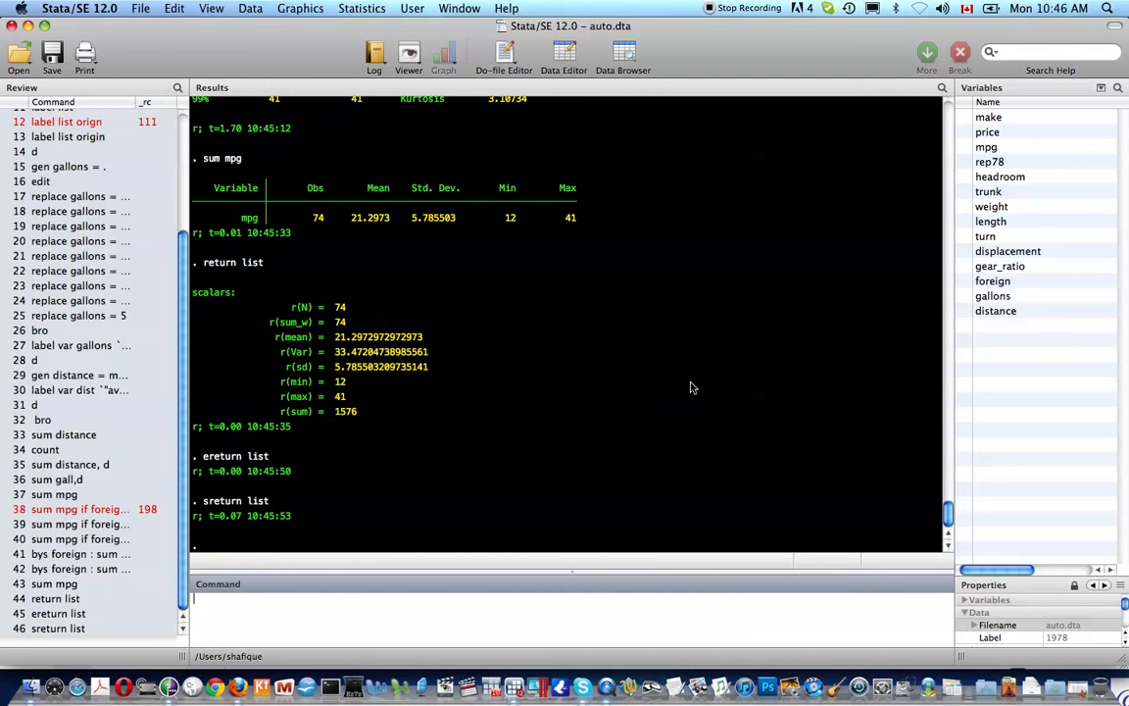
- Display the stored mean with di r(mean) and compare it with the mean in the mpg summary table
type("di r(mean)")
key("Return")
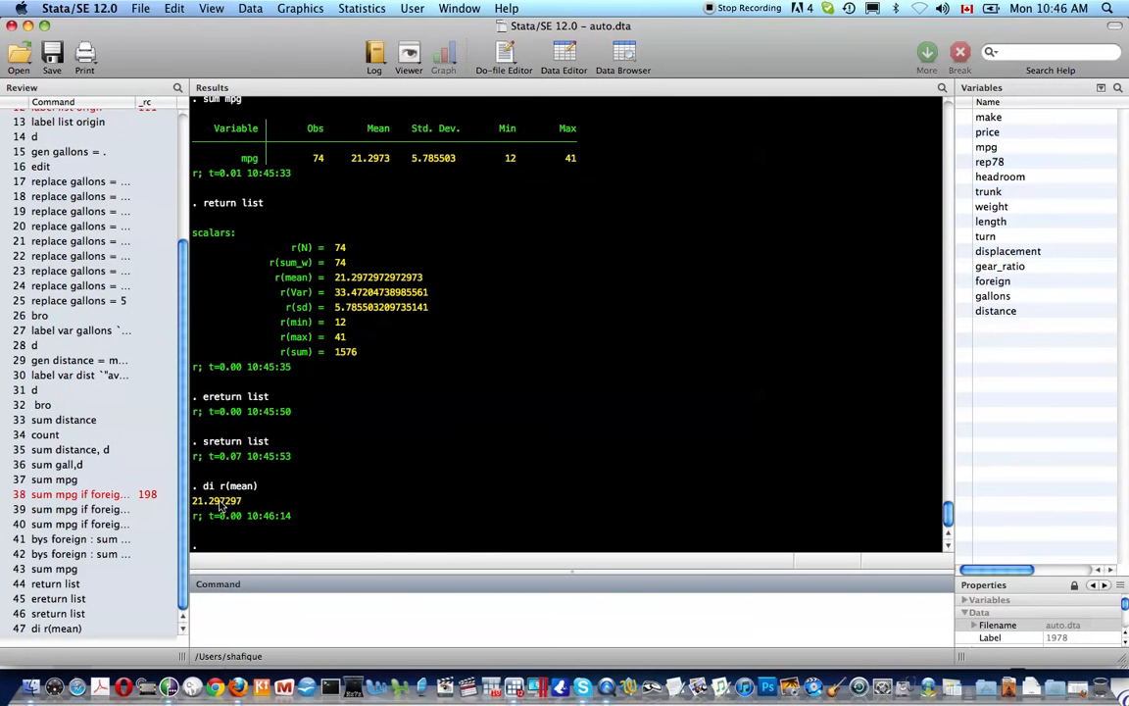
scroll(353, 222, "up", 3)
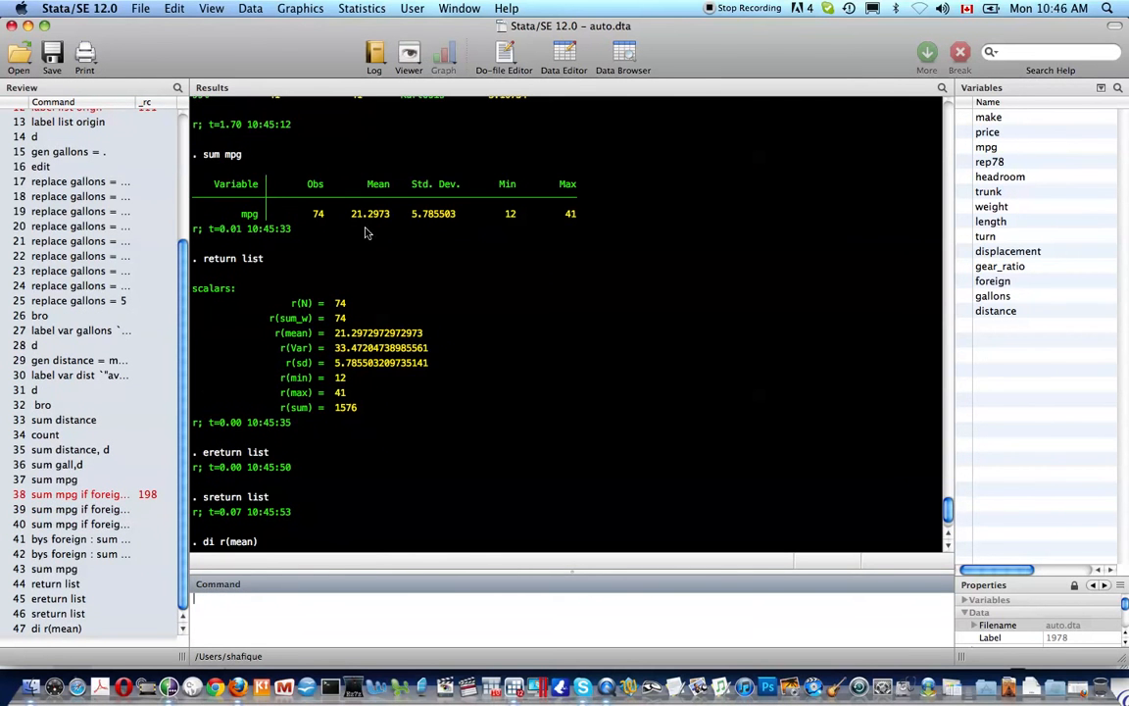
left_click_drag(349, 219, 397, 214)
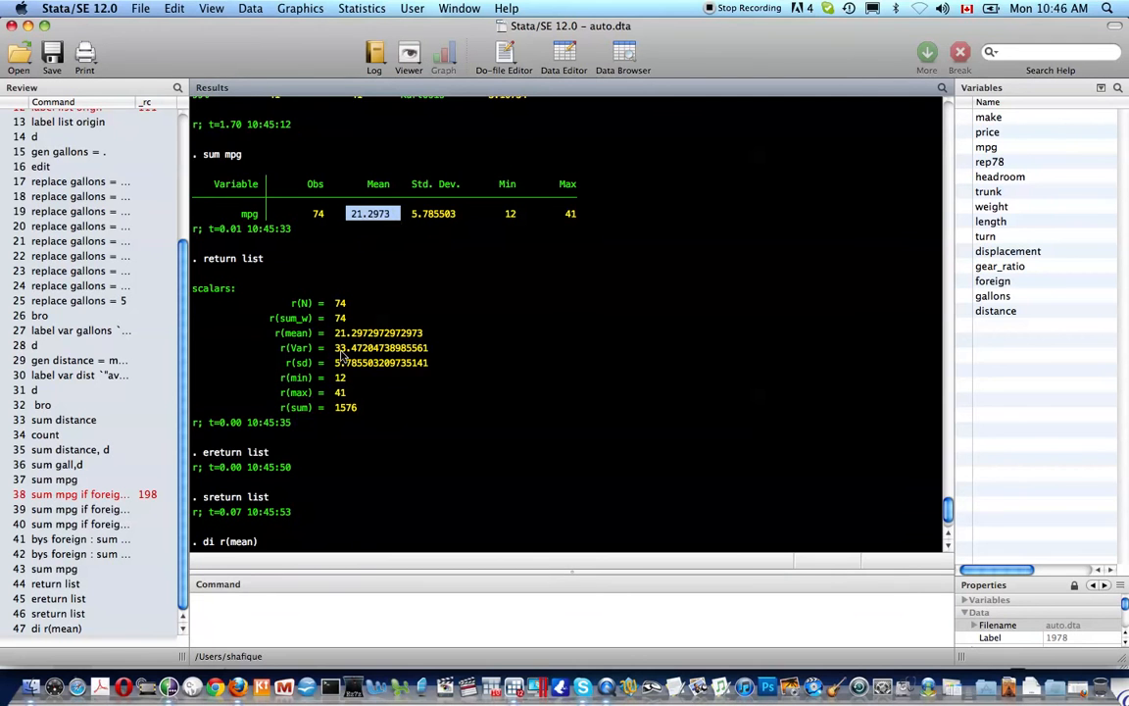
scroll(336, 374, "down", 1)
scroll(336, 375, "down", 1)
left_click(221, 606)
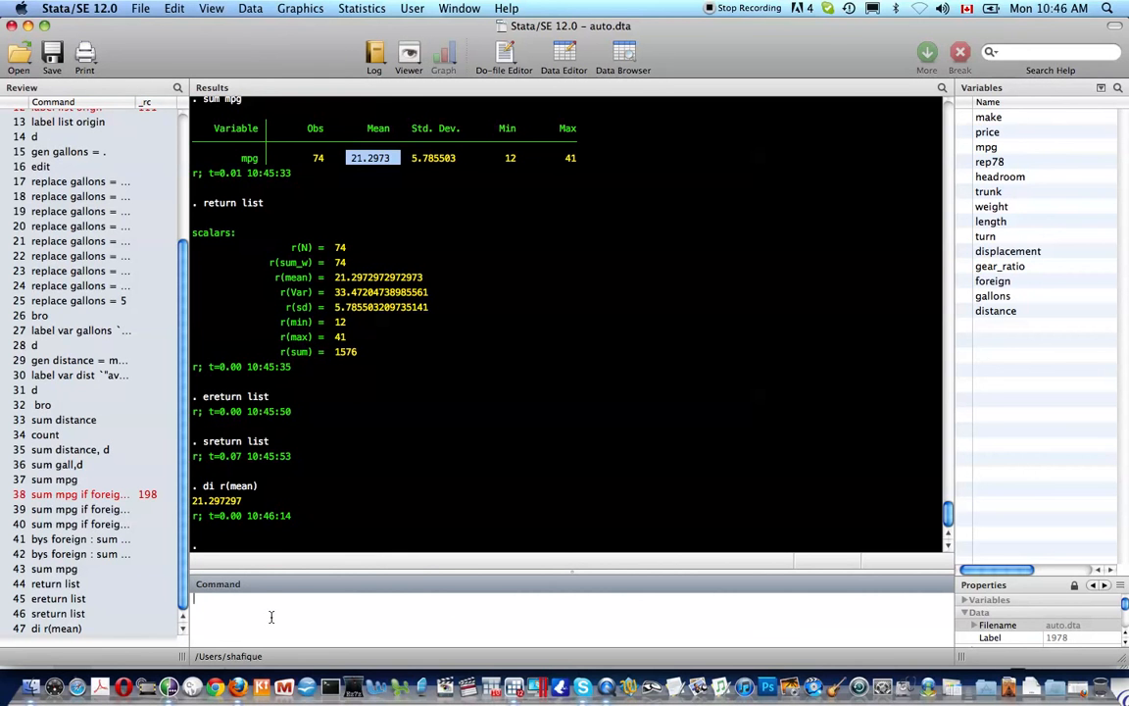
- Describe the dataset with d and list the results that command stores with return list
type("d")
key("Return")
key("space")
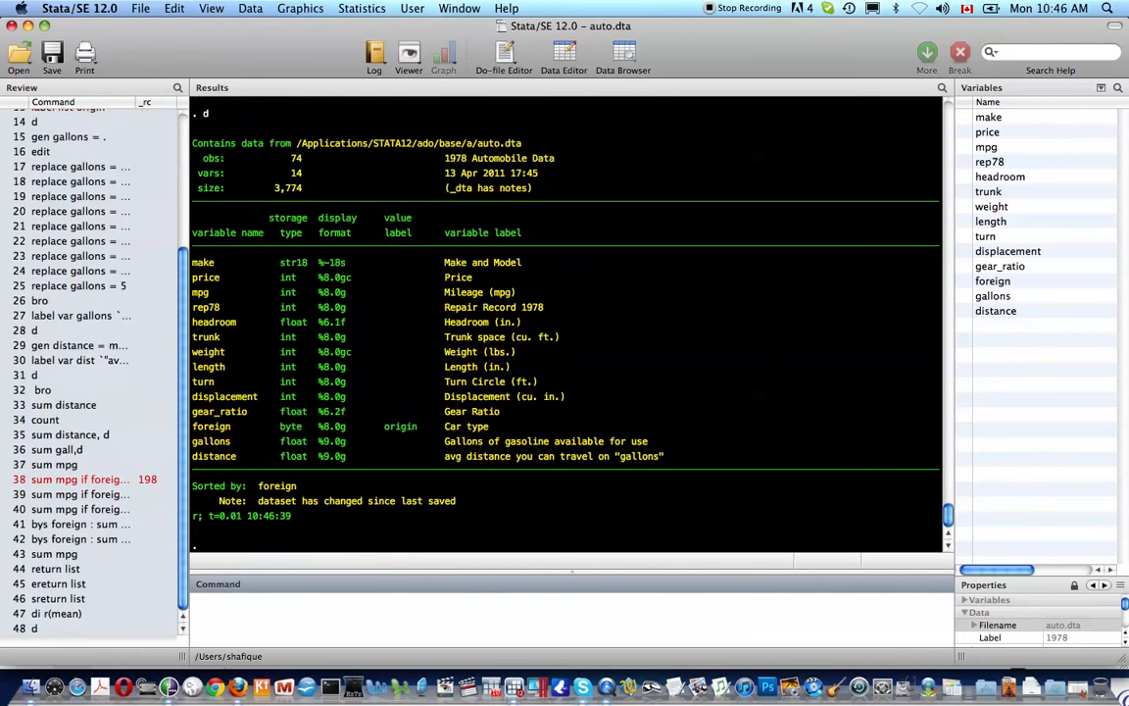
type("return list")
key("Return")
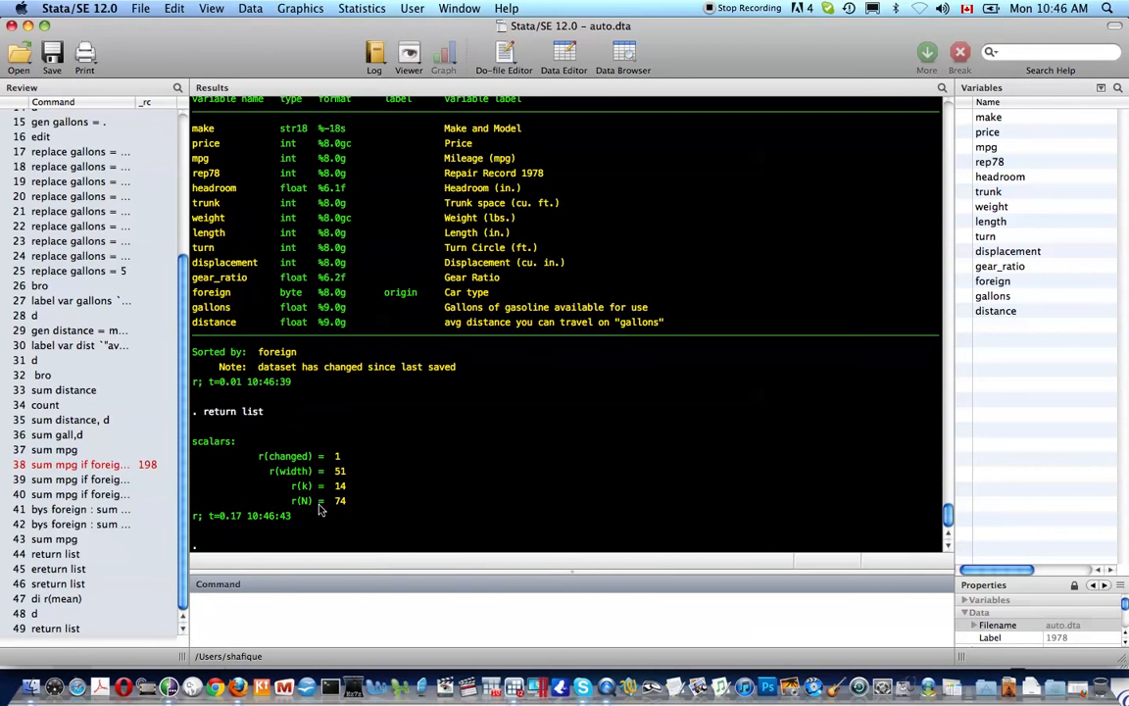
- Browse the data with bro, close the browser, and rerun return list to check the stored results
type("bro")
key("Return")
key("super+w")
type("return list")
key("Return")
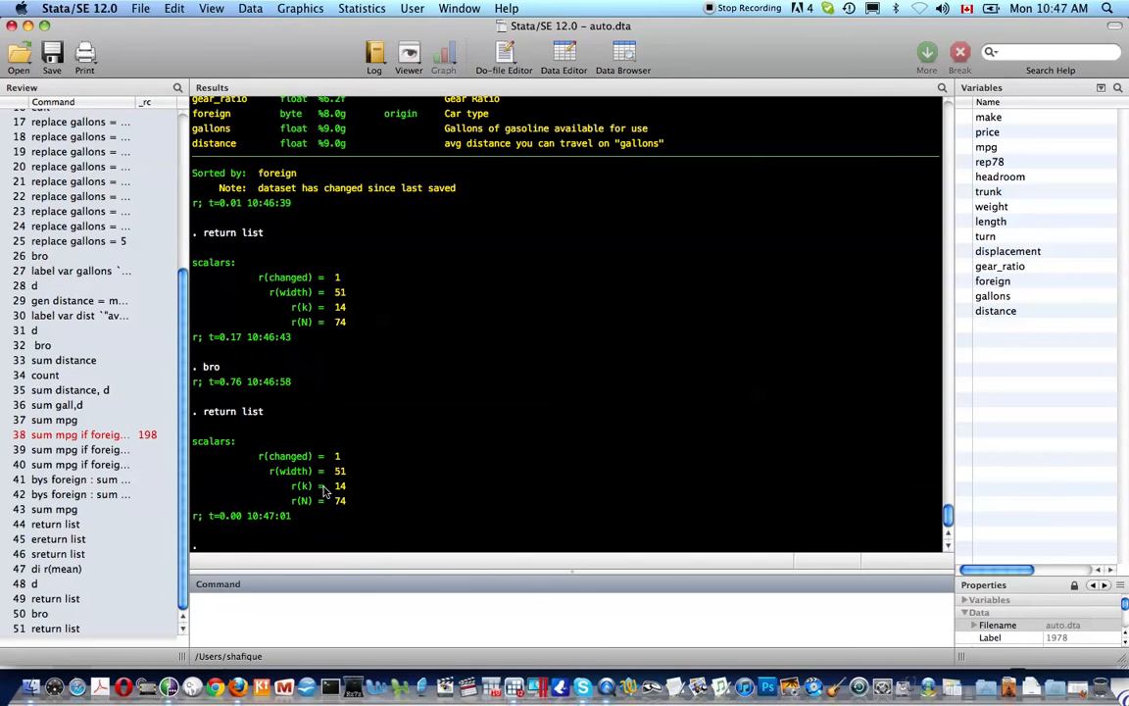
- Rerun sum mpg and return list to refresh the stored mpg results
type("sum mpg")
key("Return")
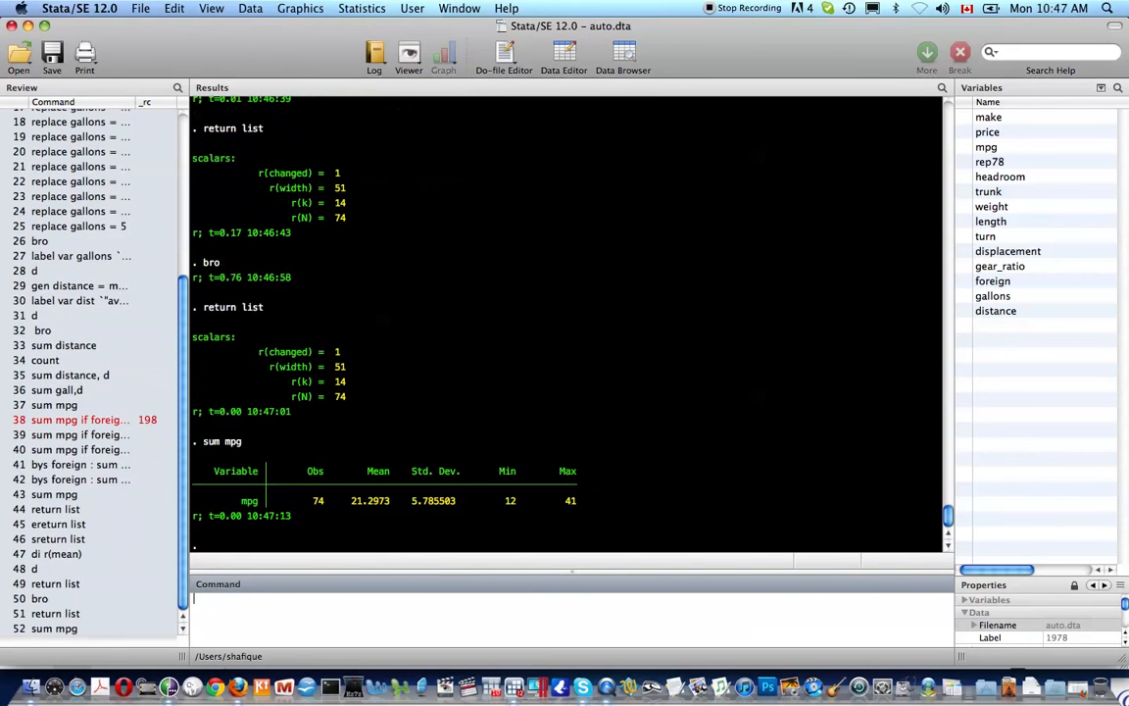
type("return list")
key("Return")
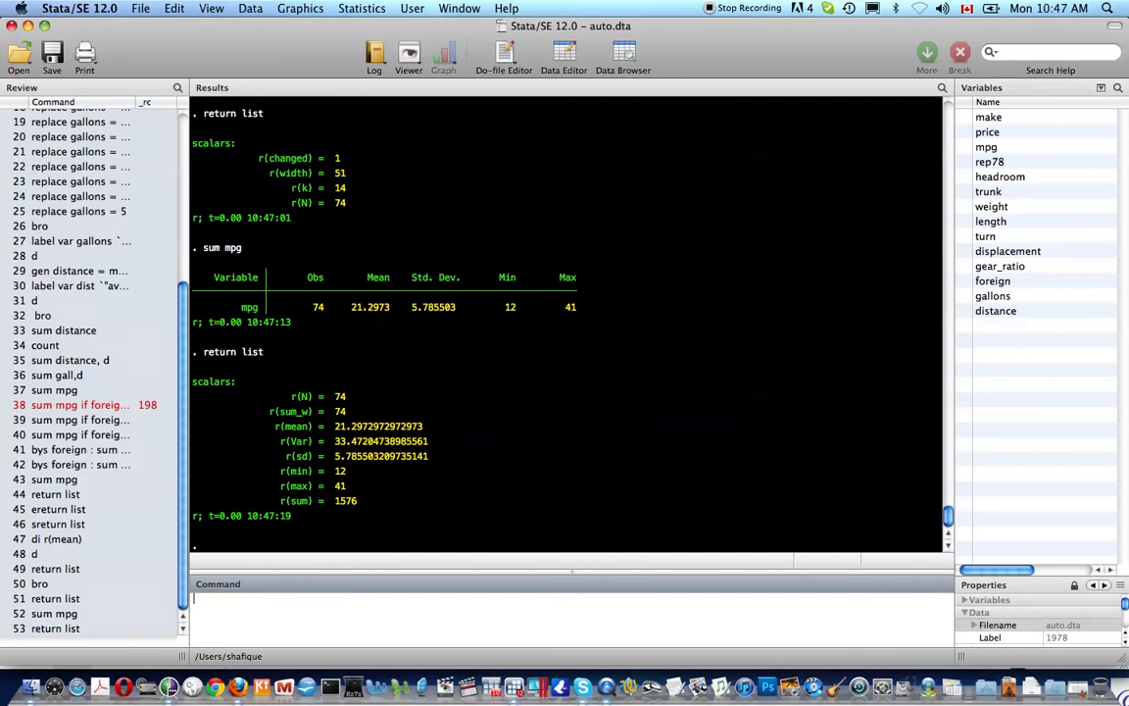
- Store the mean of mpg in a local macro with local average_mpg = r(mean)
type("local ")
type("m")
key("BackSpace")
type("mpg")
key("BackSpace")
key("BackSpace")
key("BackSpace")
type("average_mpg = ")
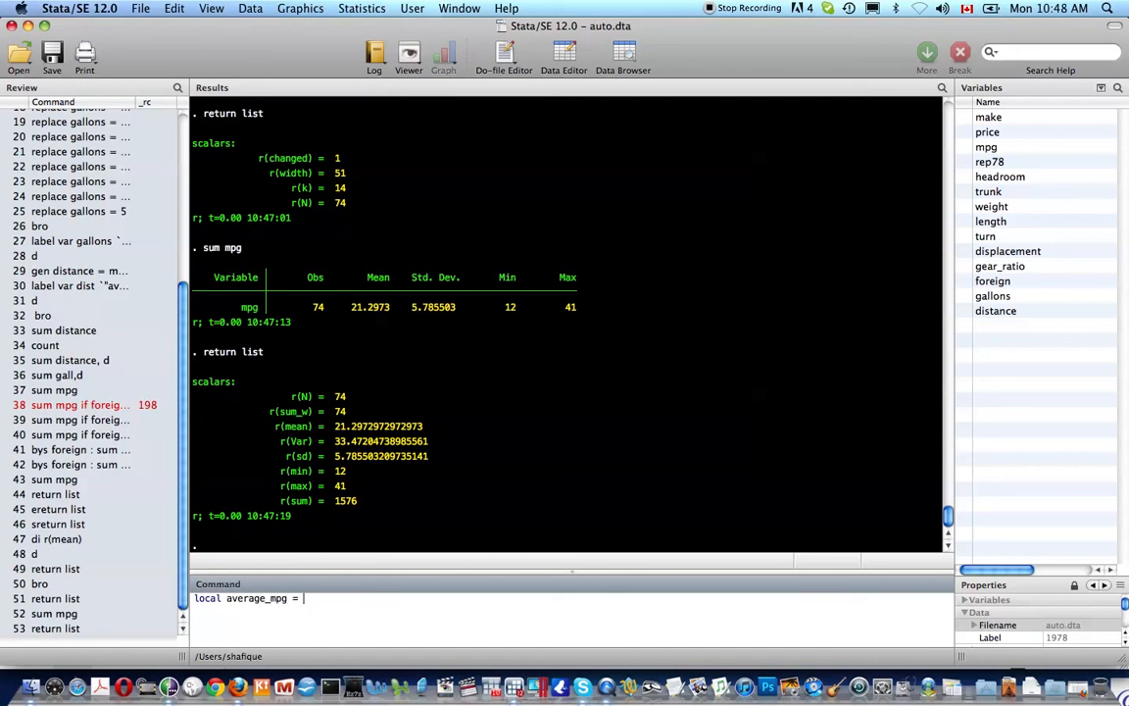
type("r(mean)")
key("Return")
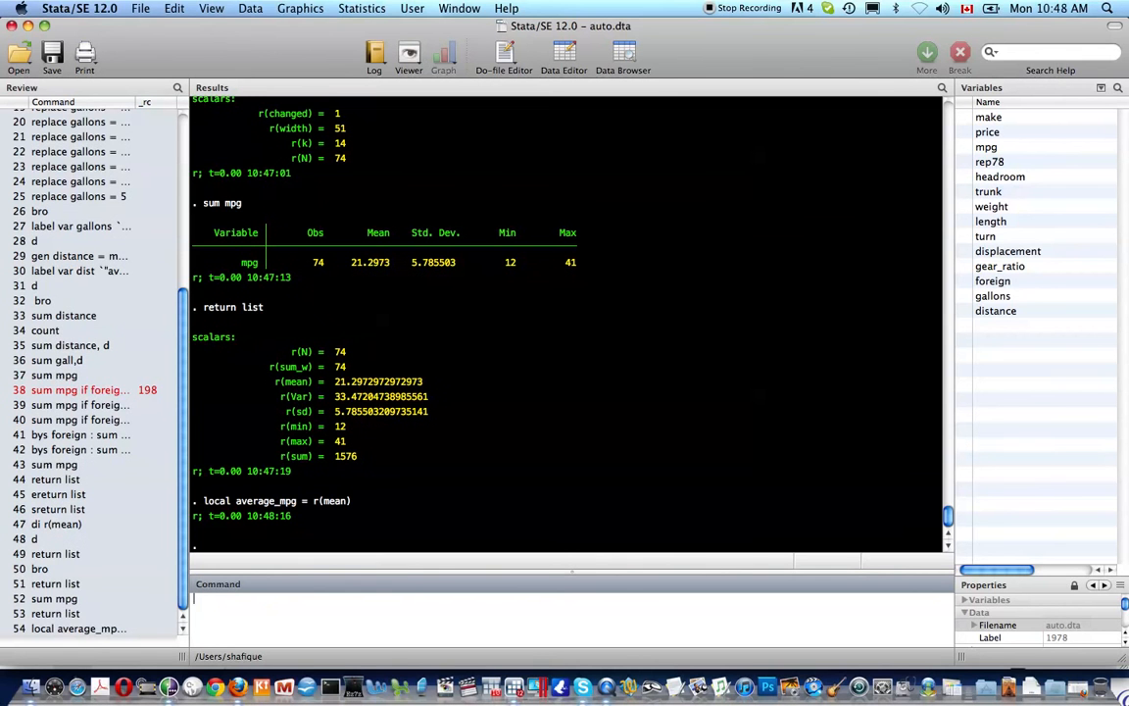
- Display the local macro, correcting di average_mpg to di `average_mpg' with macro quotes around the name
type("di average_mpg")
key("Return")
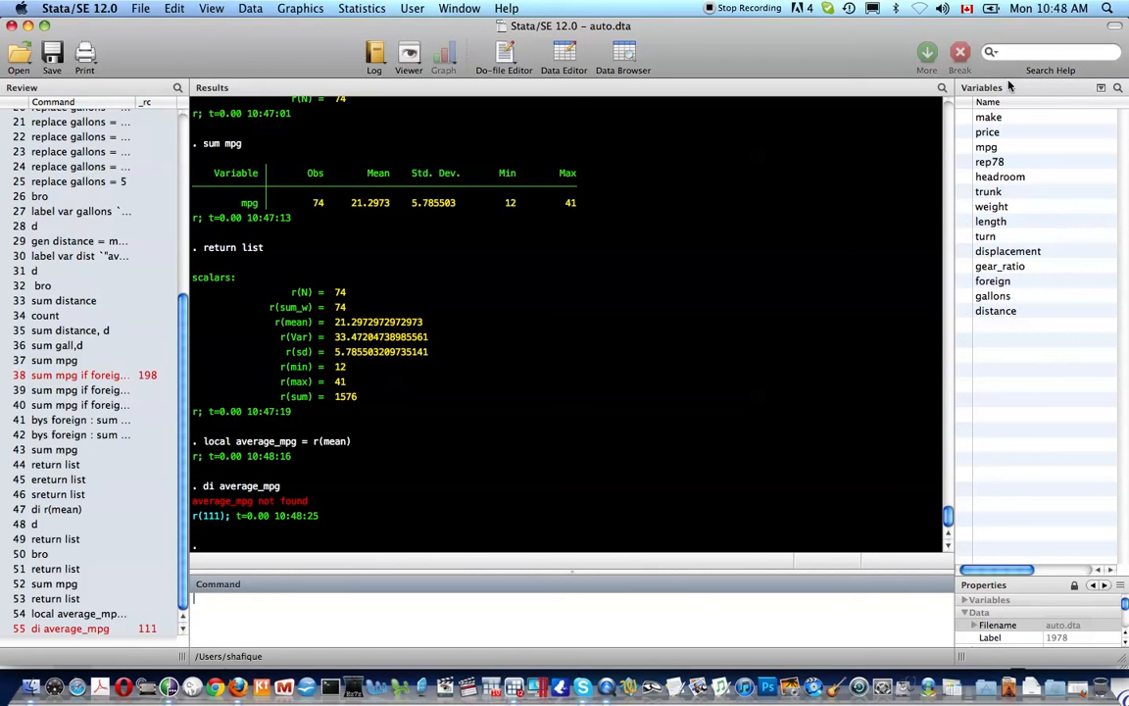
left_click(303, 612)
key("Page_Up")
key("Left")
key("Left")
key("Left")
key("Left")
key("Left")
key("Left")
type("`'")
key("Return")
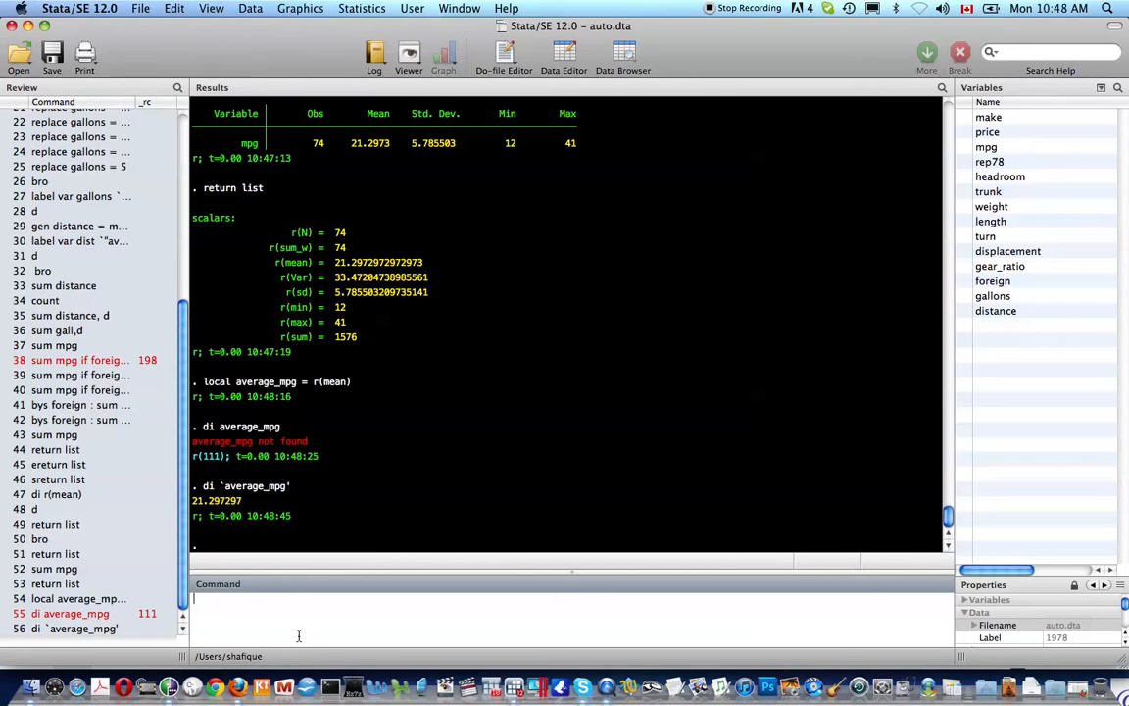
type("di `average_mpg'")
key("Left")
key("Left")
key("Left")
key("Left")
key("Left")
key("Left")
key("Left")
key("Left")
key("Left")
key("Left")
key("Left")
key("Left")
key("shift+Right")
key("shift+Right")
key("shift+Right")
key("shift+Right")
key("shift+Right")
key("shift+Right")
key("shift+Right")
key("shift+Right")
key("shift+Right")
key("shift+Right")
key("shift+Right")
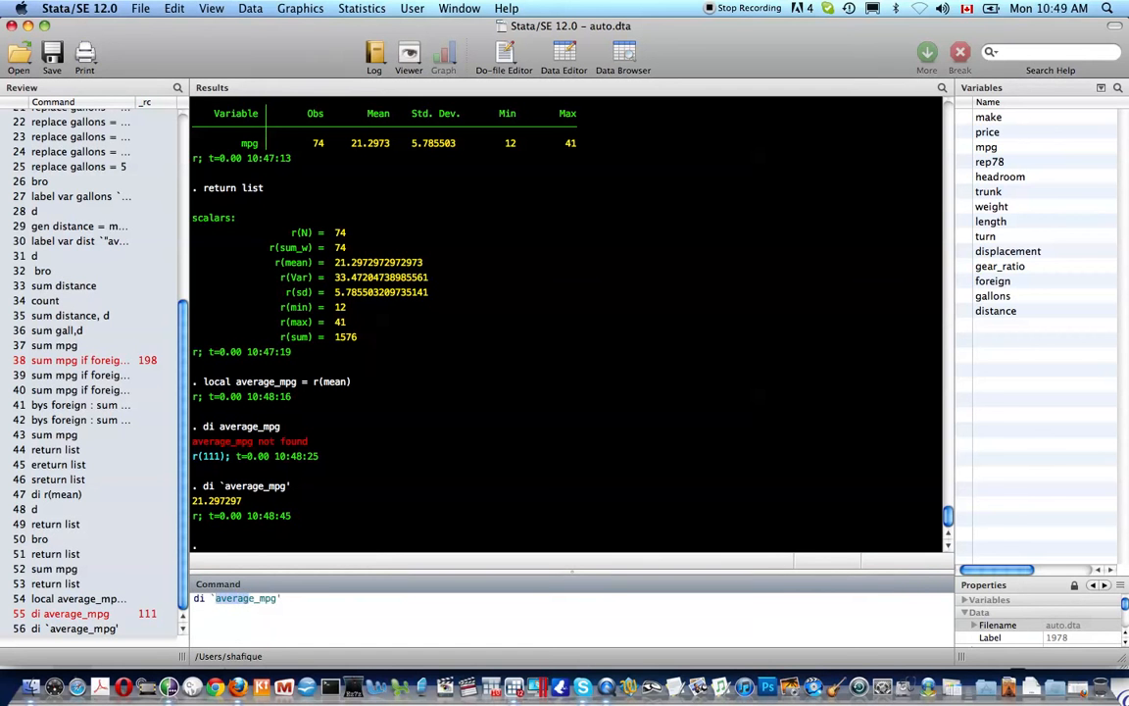
type("c")
left_click_drag(275, 604, 182, 596)
key("BackSpace")
- Display the macro value with a text label by running di `"average_mpg=`average_mpg'"'
key("Page_Up")
key("Page_Up")
key("Page_Up")
key("Page_Down")
type("'\"")
key("Right")
key("Right")
key("Right")
key("Right")
key("BackSpace")
type("=")
key("Left")
key("Left")
type("``'")
key("Left")
type("average_mpg'")
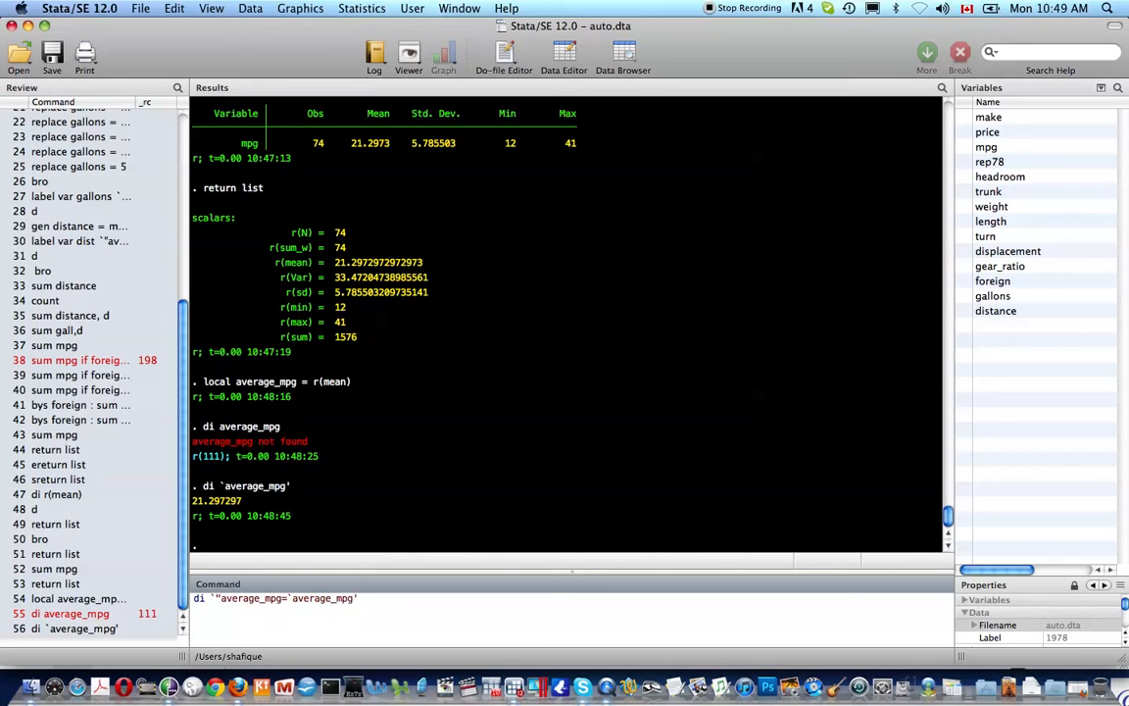
type("\"'")
key("Return")
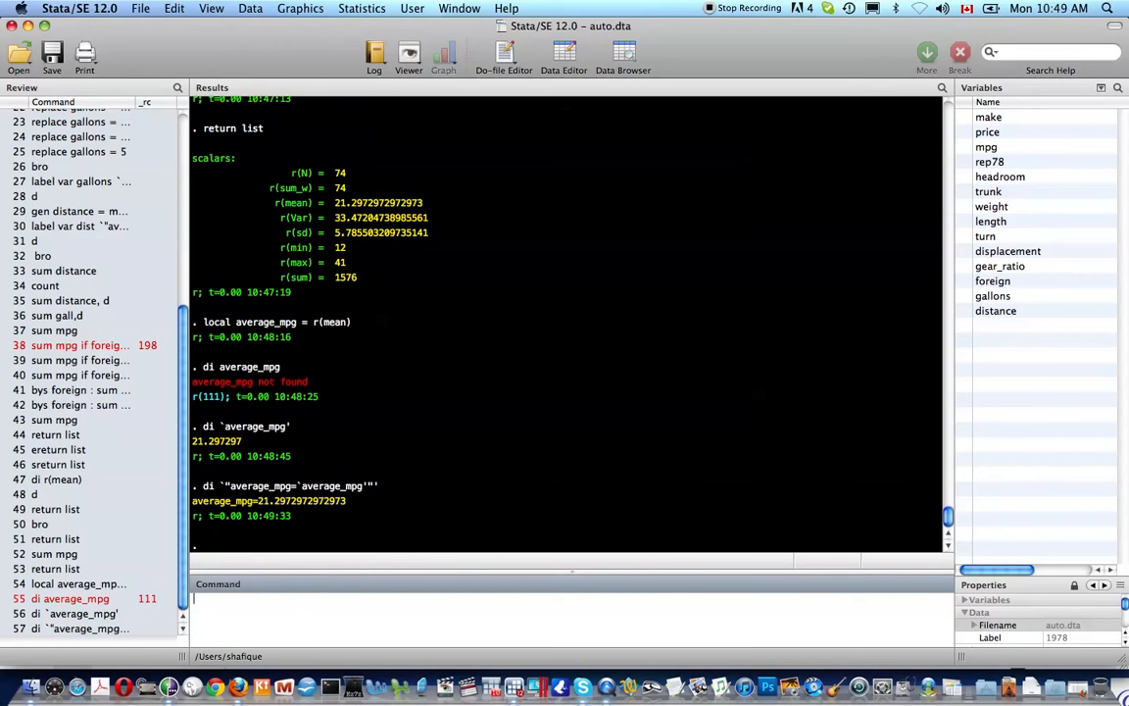
- Rerun the labelled display with spaces around the equals sign, as di `"average_mpg = `average_mpg'"'
key("Page_Up")
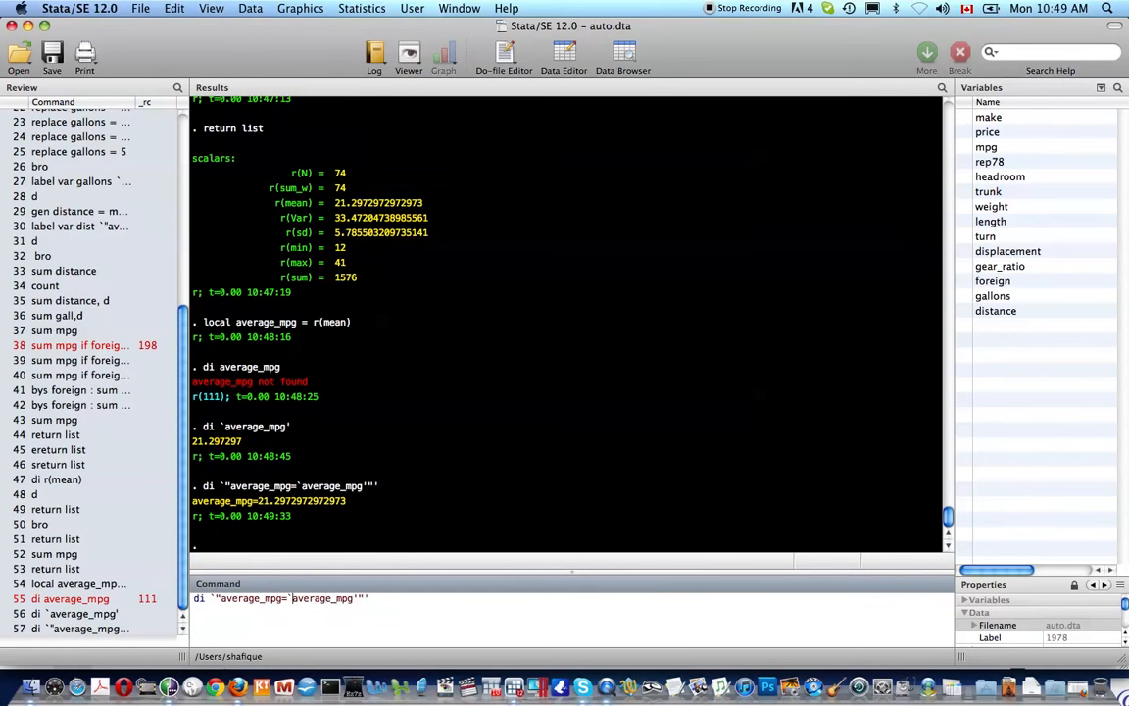
key("Right")
key("Return")
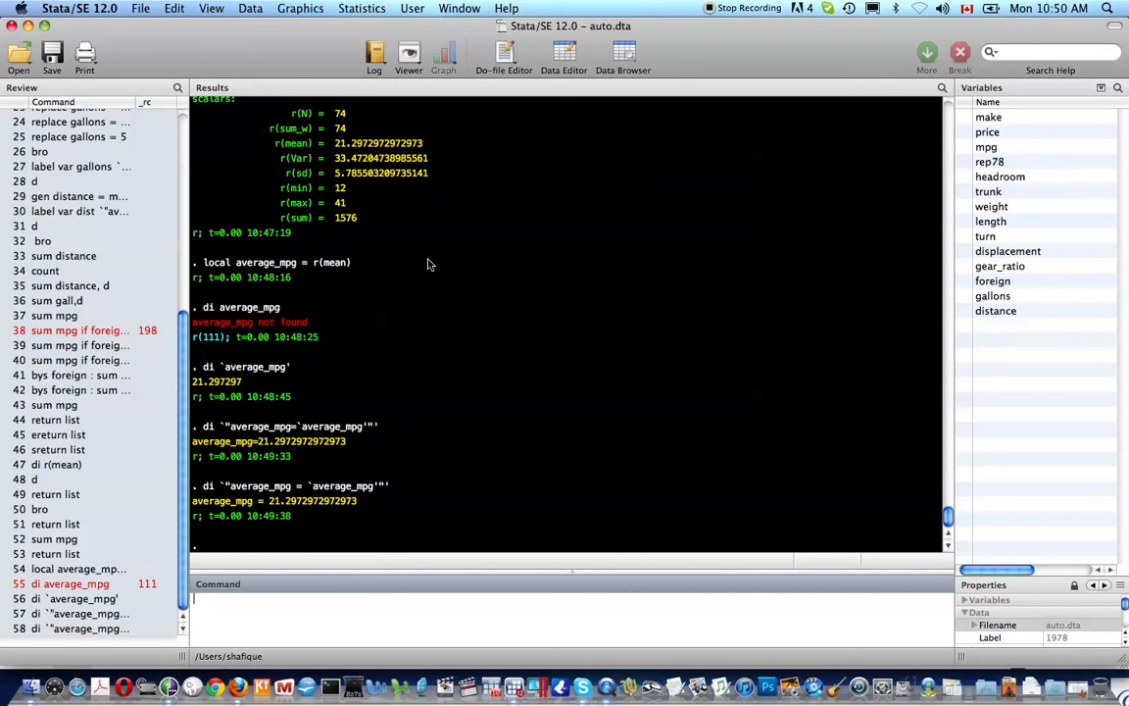
- Load the life expectancy example dataset with sysuse lifeexp, clear, correcting the misspelled lifexp and discarding the data in memory
type("sysuse lifexp")
key("Return")
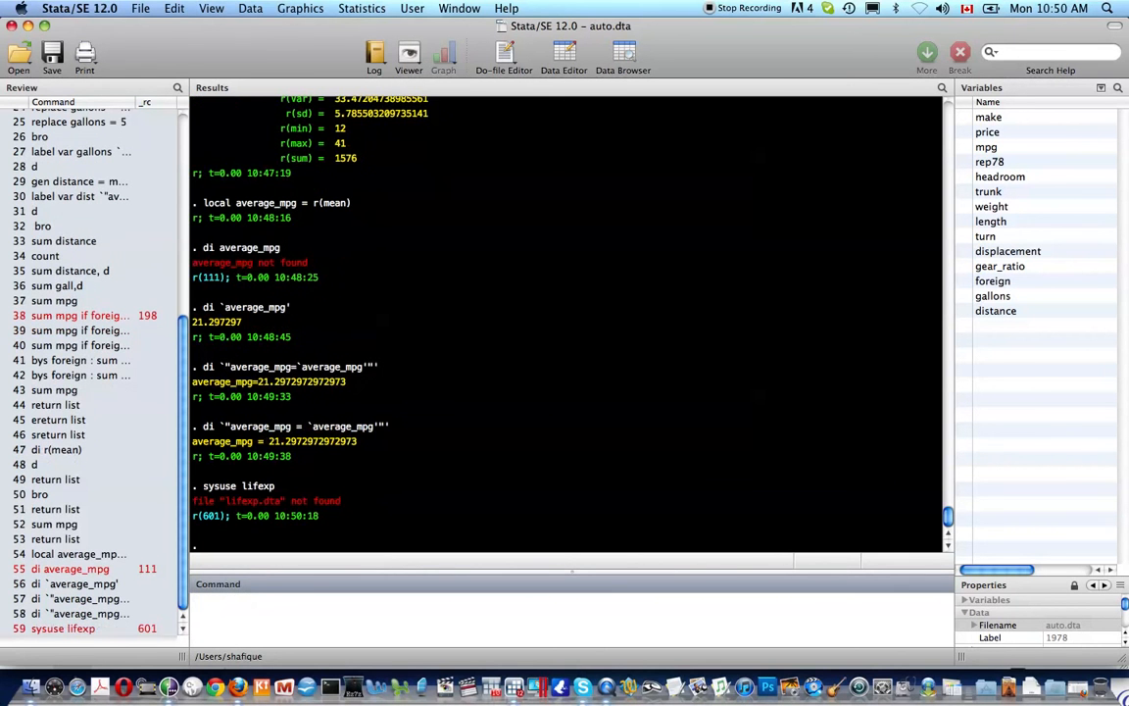
key("Up")
key("Left")
type("e")
key("Return")
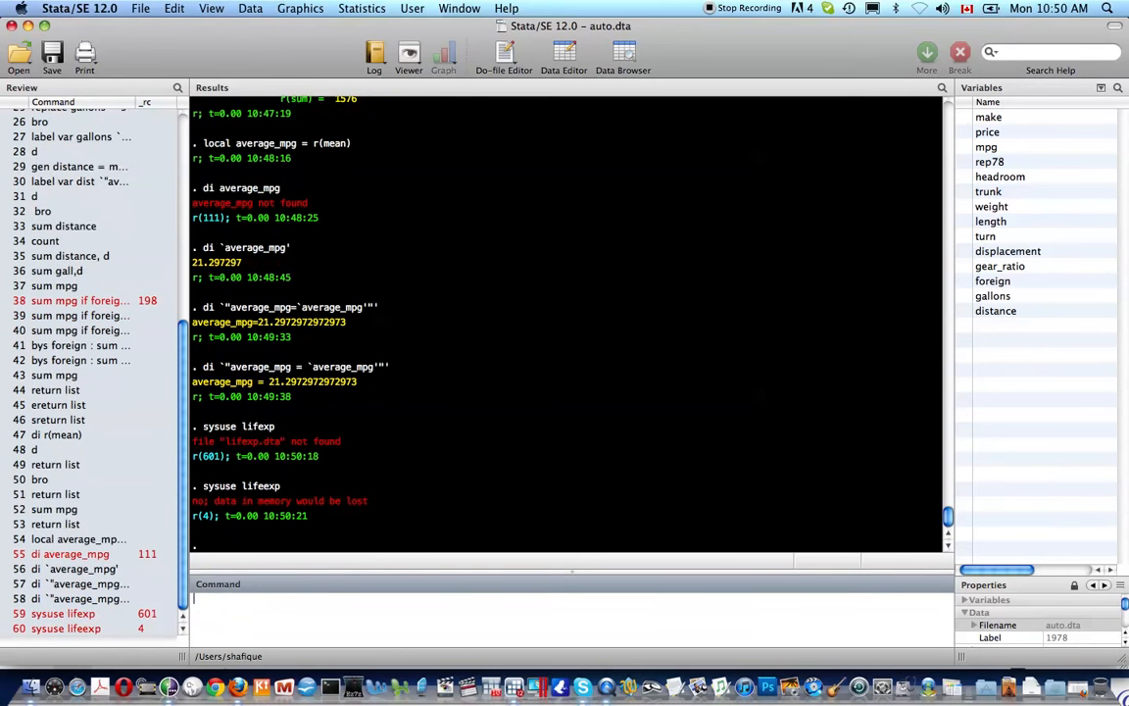
key("Up")
type(", clear")
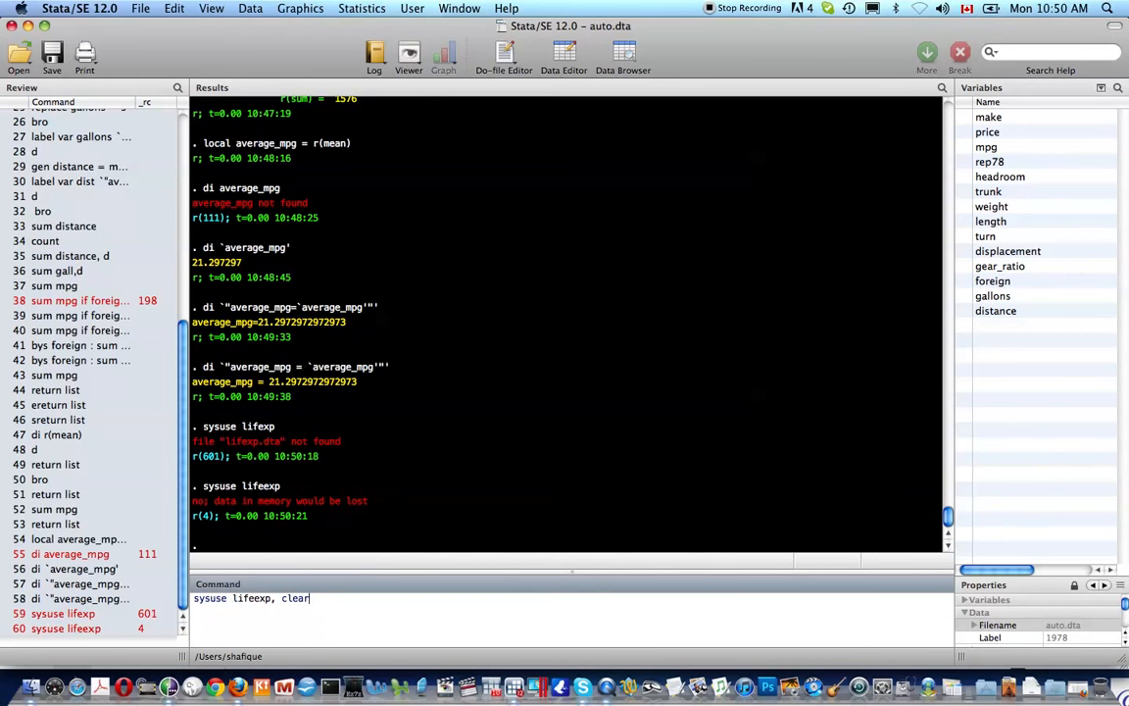
key("Return")
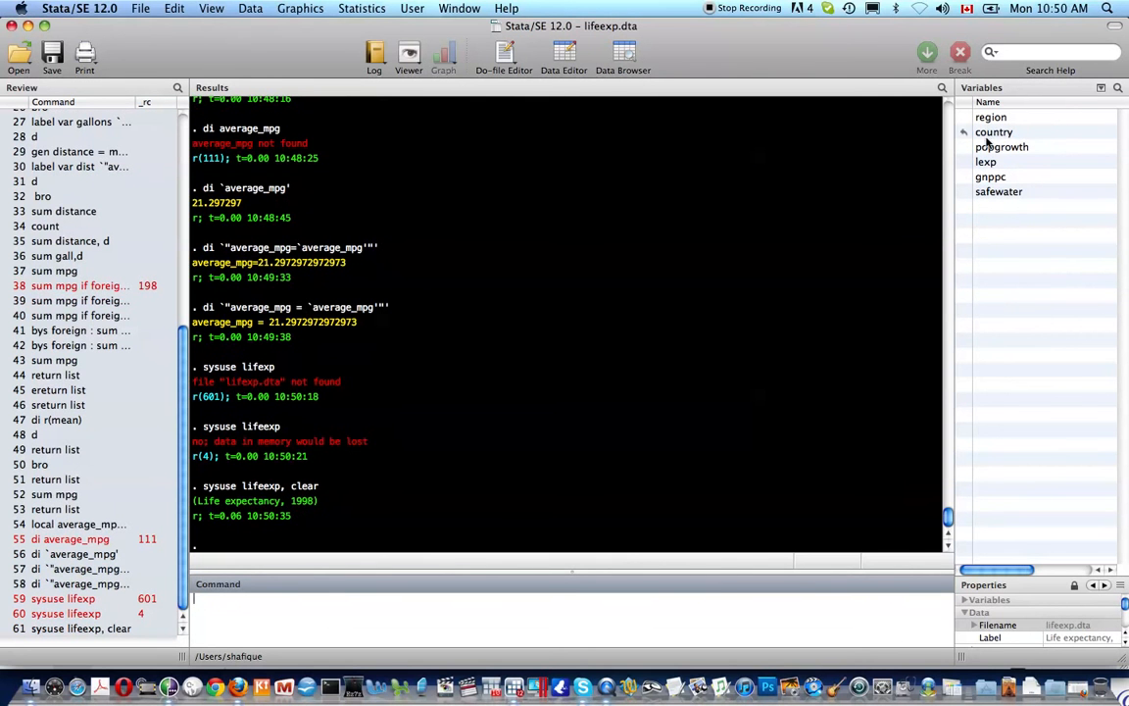
- Review the life expectancy dataset's notes with note, its variable descriptions with d, and the notes again
type("note")
key("Return")
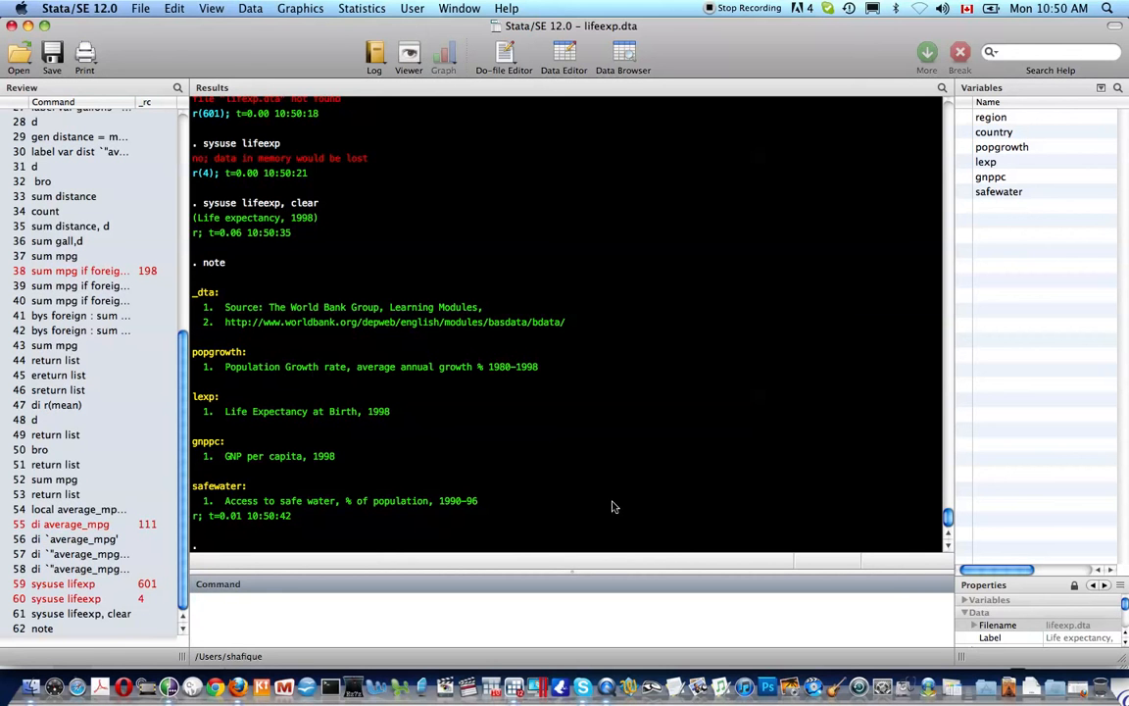
type("d")
key("Return")
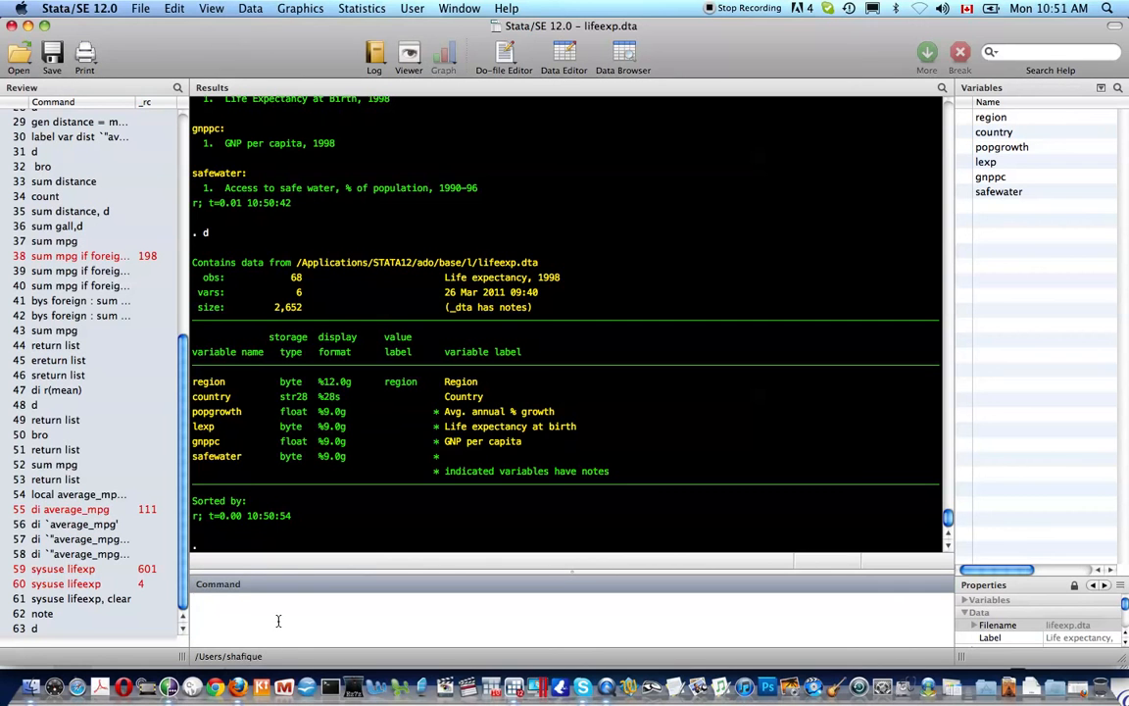
type("note")
key("Return")
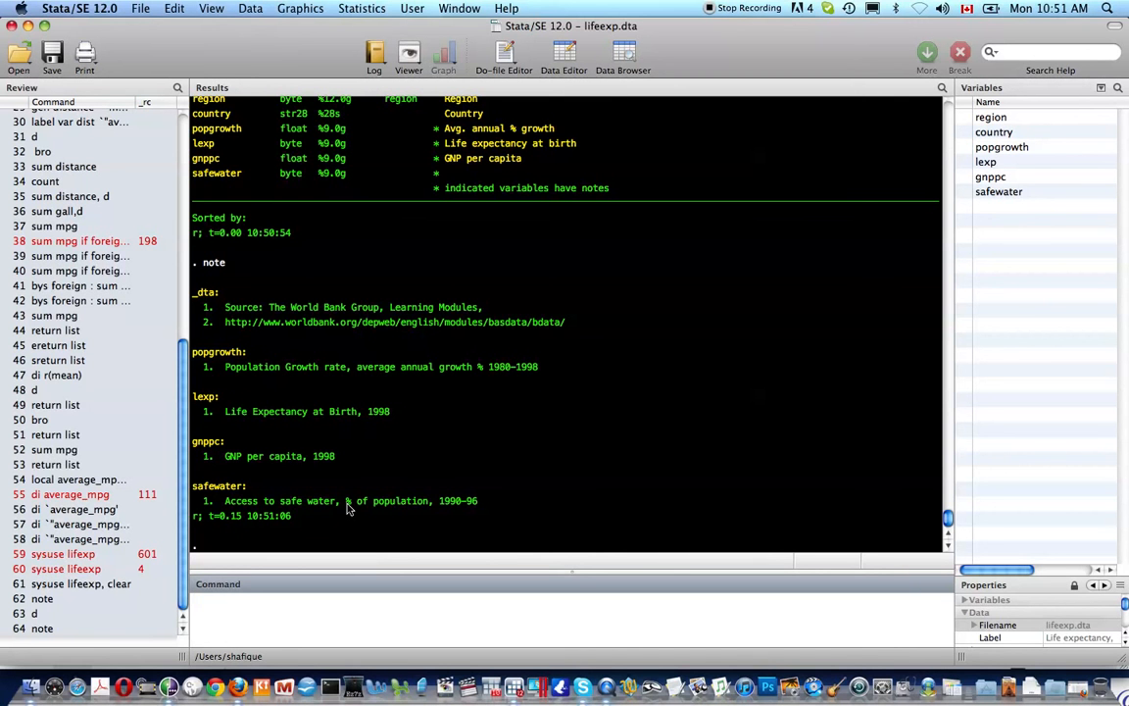
- Reload the auto dataset with sysuse auto, clear and tabulate car types with tab foreign
type("sysuse auto, clear")
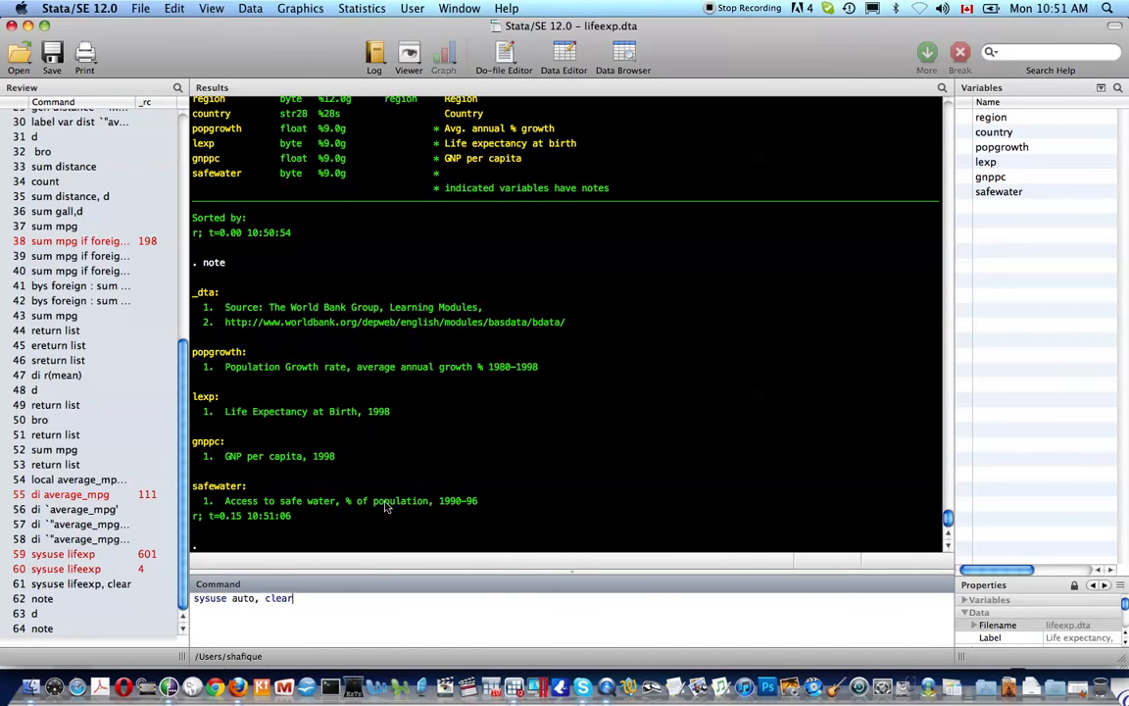
key("Return")
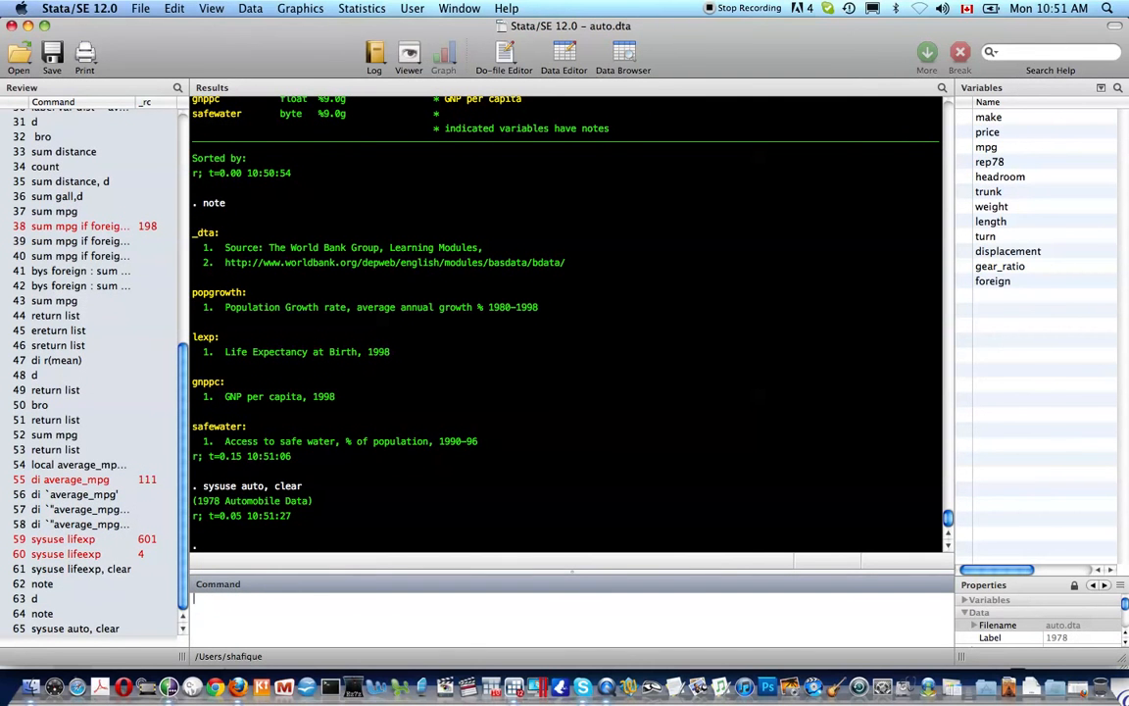
type("tab foreign")
key("Return")
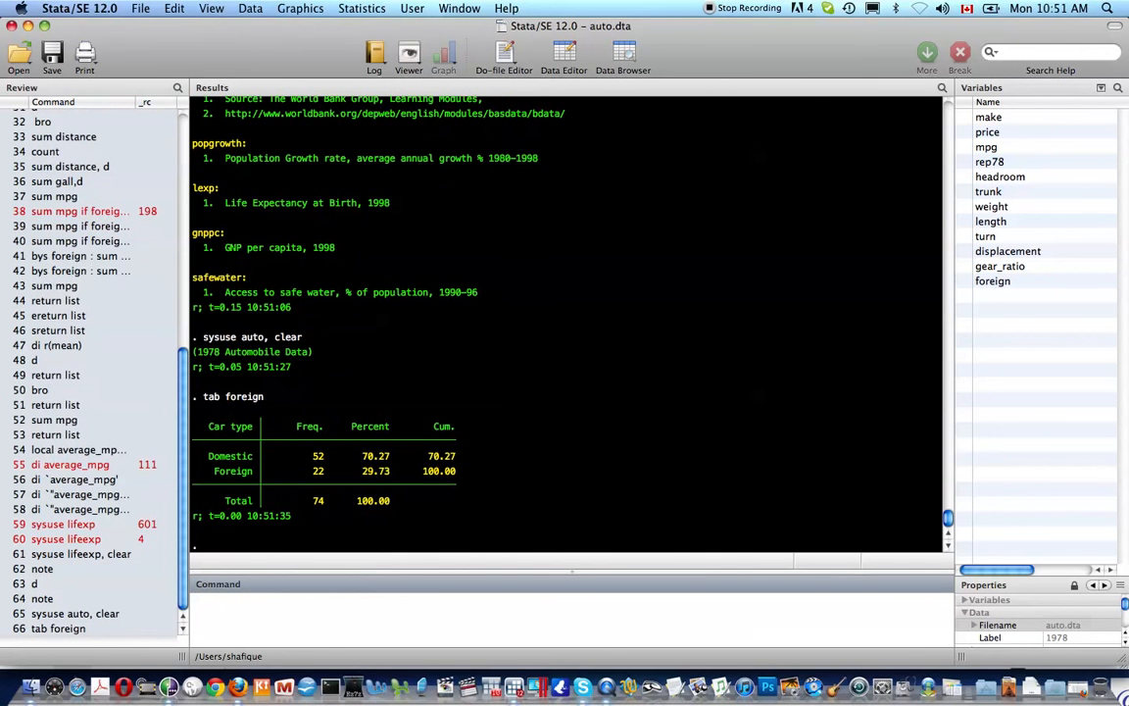